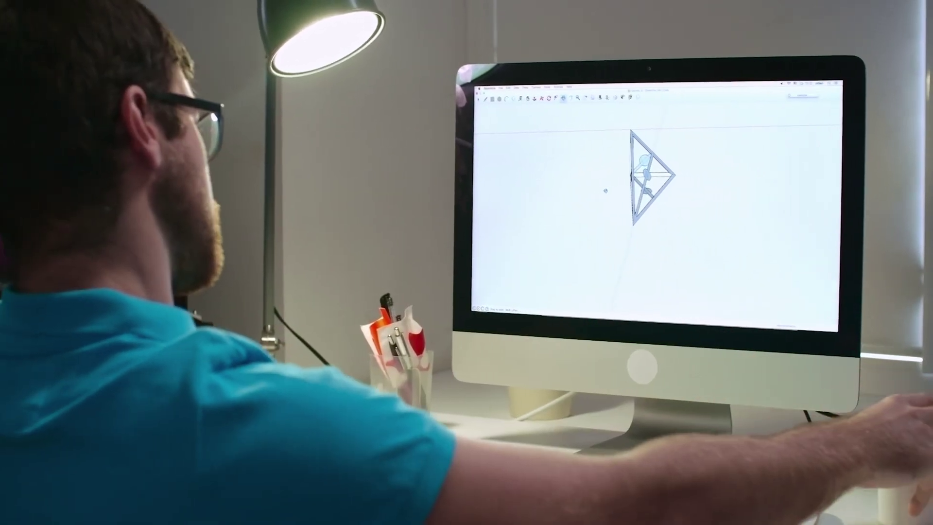
# Step: Start tinkering and drop a green Roof shape onto the workplane
pyautogui.moveTo(614, 190); pyautogui.dragTo(606, 118, button='middle')
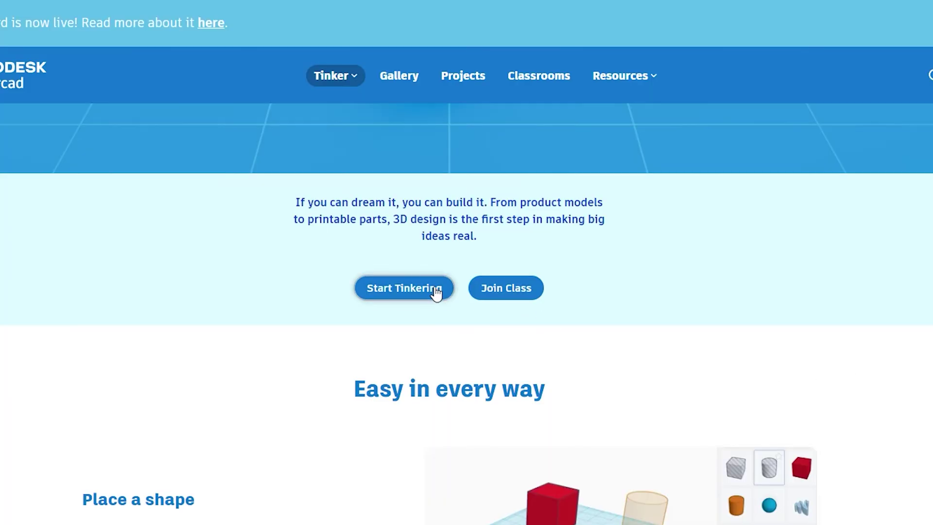
pyautogui.click(404, 288)
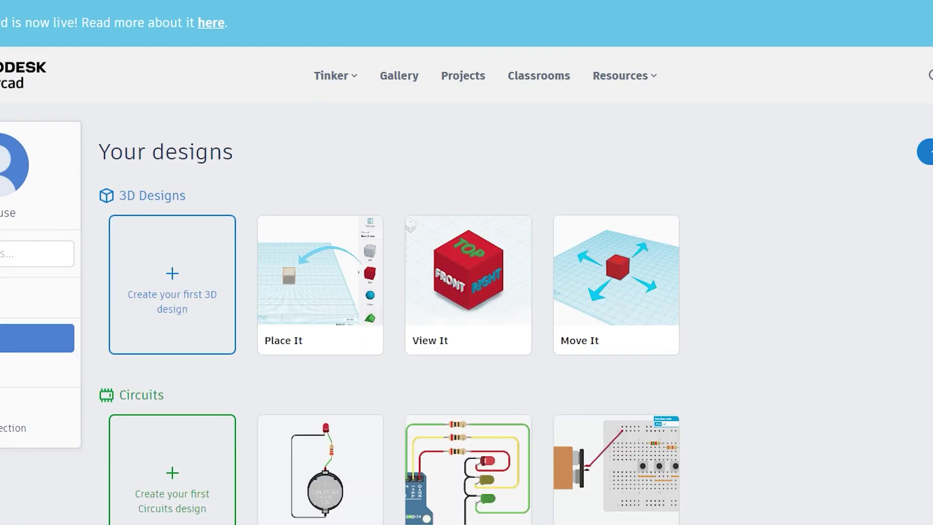
pyautogui.scroll(-1, 466, 314)
pyautogui.scroll(-1, 467, 313)
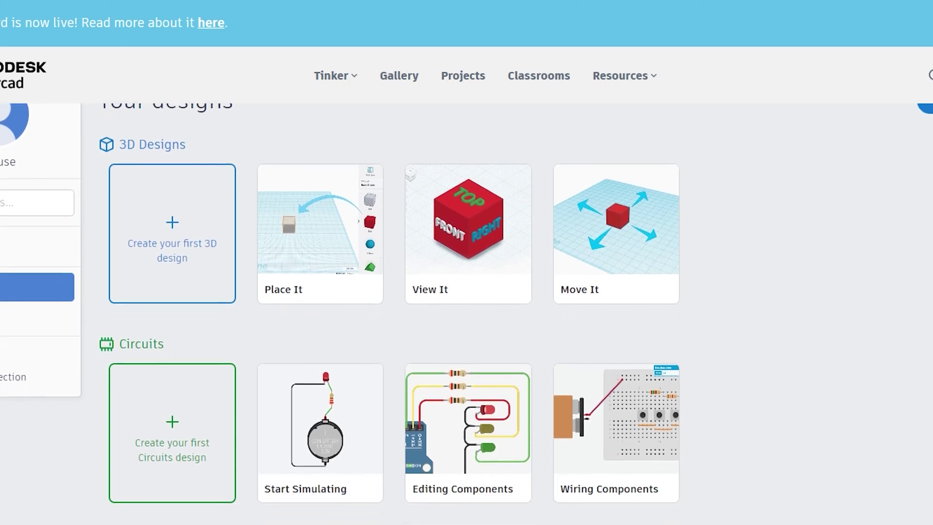
pyautogui.scroll(-1, 467, 313)
pyautogui.scroll(-1, 466, 314)
pyautogui.scroll(-1, 466, 313)
pyautogui.scroll(-1, 467, 313)
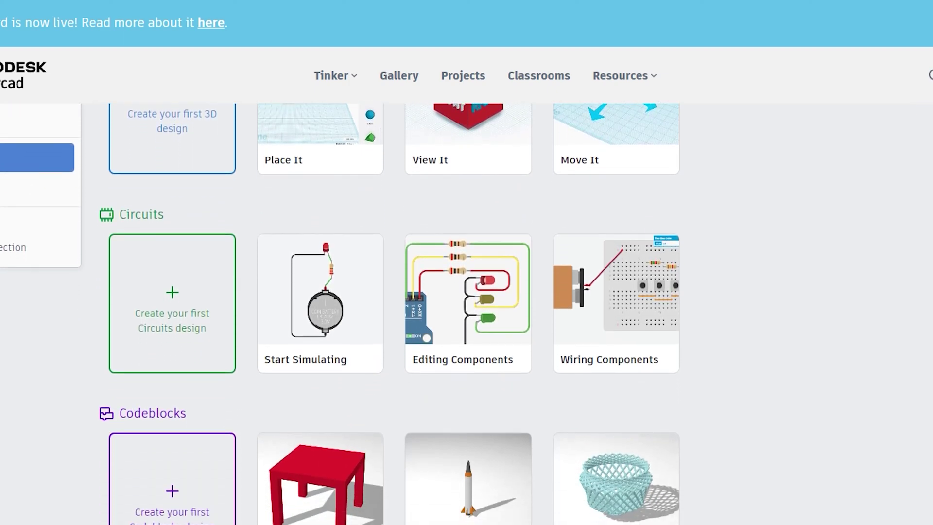
pyautogui.scroll(-1, 466, 314)
pyautogui.scroll(-1, 467, 314)
pyautogui.scroll(-1, 466, 313)
pyautogui.scroll(-1, 466, 313)
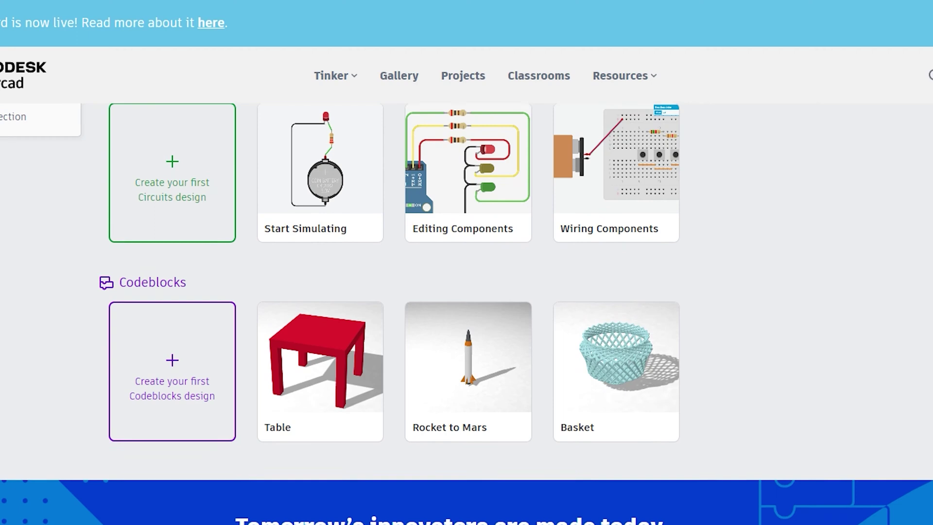
pyautogui.scroll(-1, 467, 313)
pyautogui.scroll(-1, 466, 313)
pyautogui.scroll(-1, 467, 314)
pyautogui.scroll(-1, 466, 313)
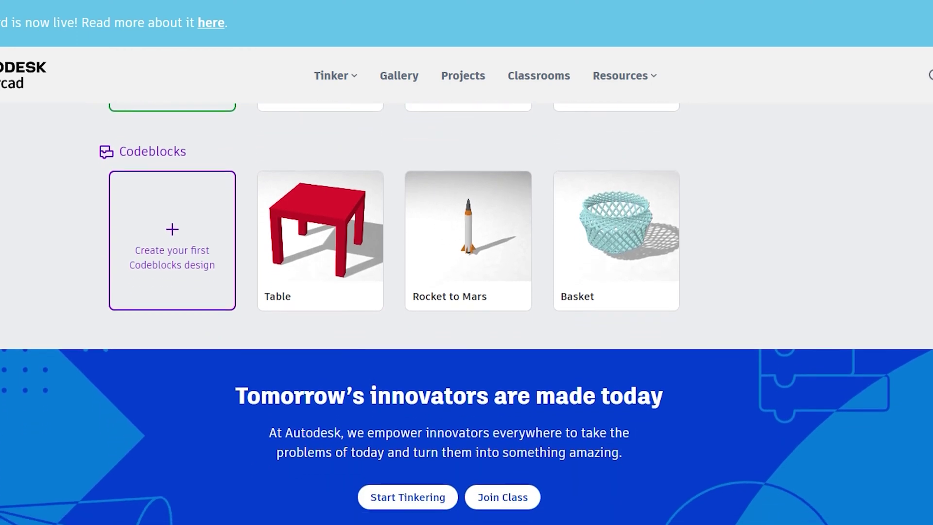
pyautogui.scroll(-1, 467, 313)
pyautogui.scroll(-1, 467, 313)
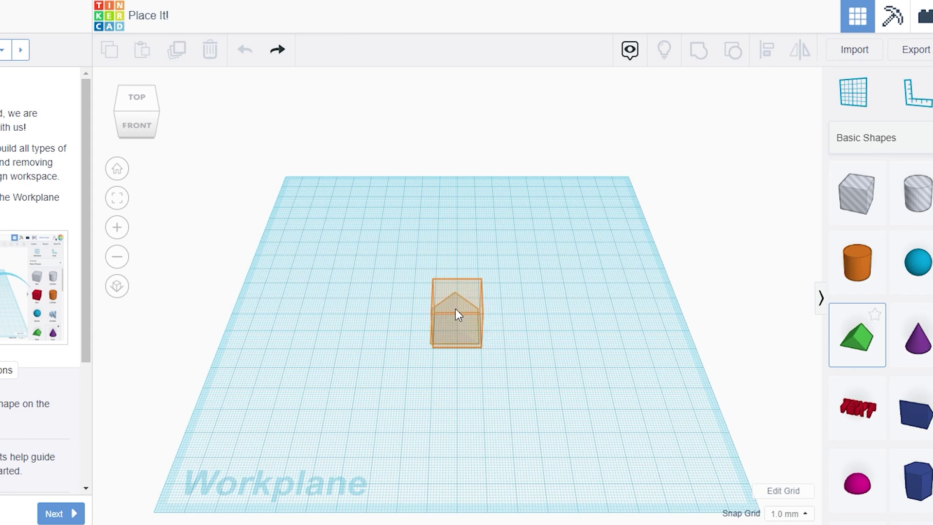
pyautogui.moveTo(456, 309); pyautogui.dragTo(414, 358)
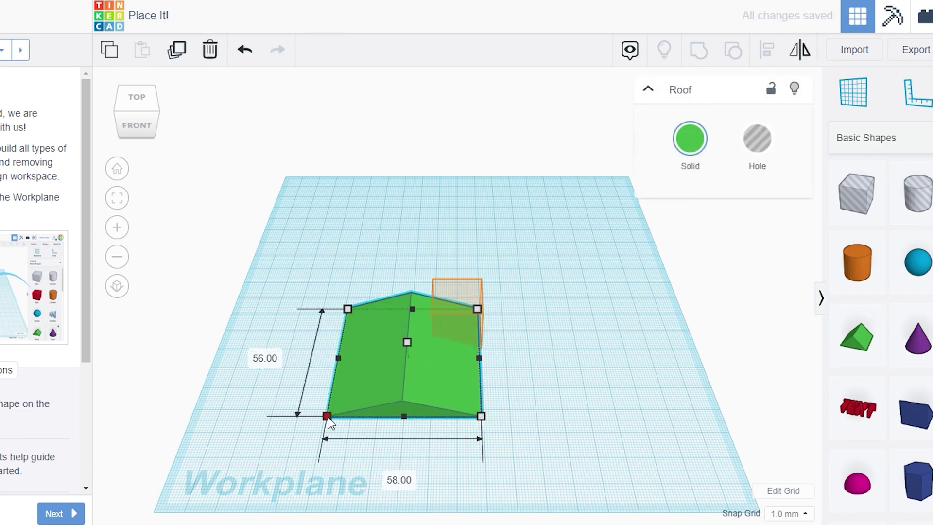
# Step: Stretch the roof deeper, move it over the box outline, and check the front and bottom views
pyautogui.moveTo(328, 417); pyautogui.dragTo(326, 460)
pyautogui.moveTo(411, 406); pyautogui.dragTo(466, 326)
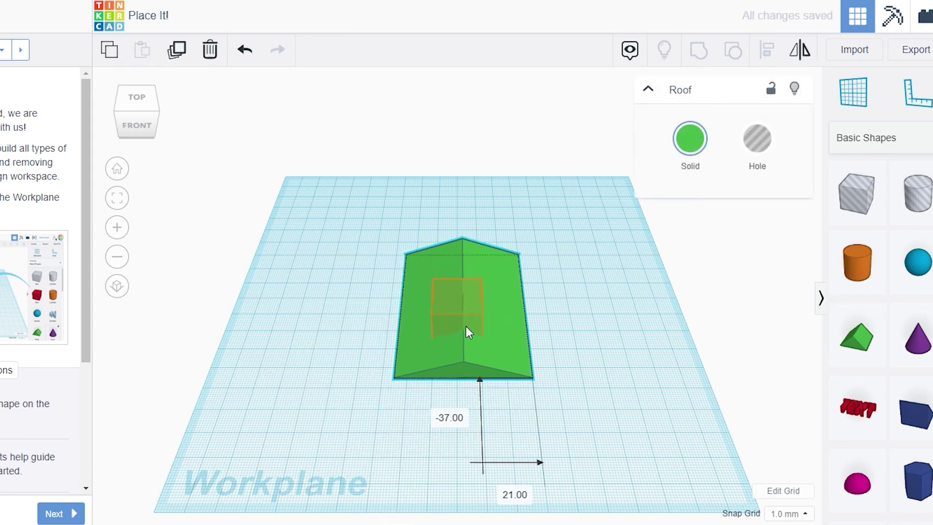
pyautogui.click(139, 121)
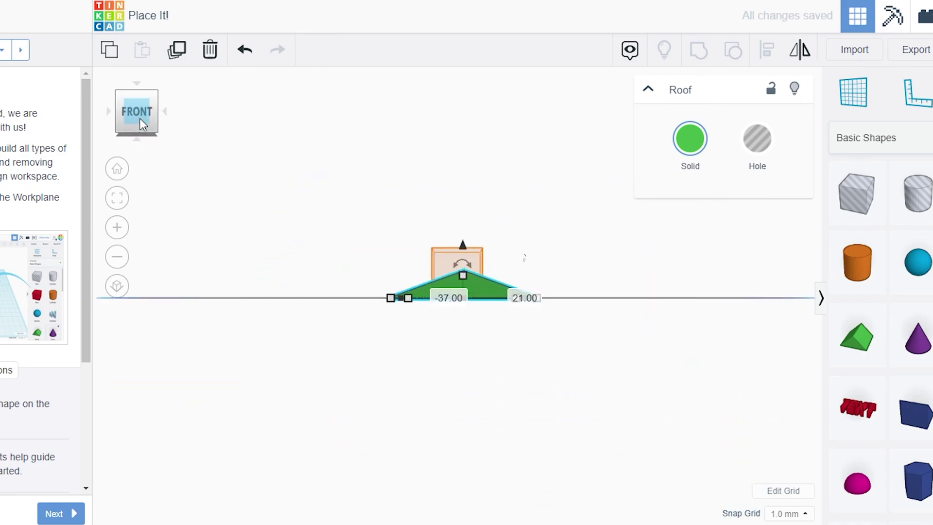
pyautogui.click(138, 139)
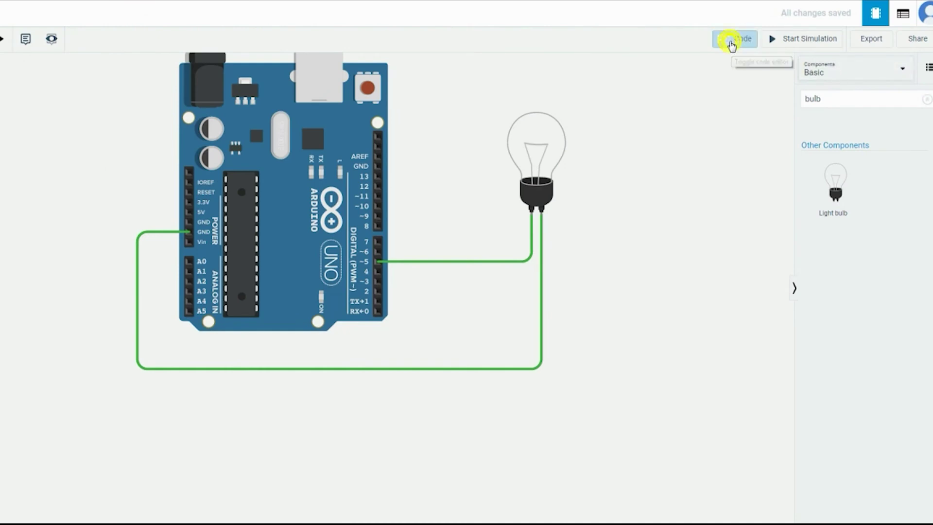
# Step: Open the Blocks code editor for the Arduino light-bulb circuit
pyautogui.click(731, 43)
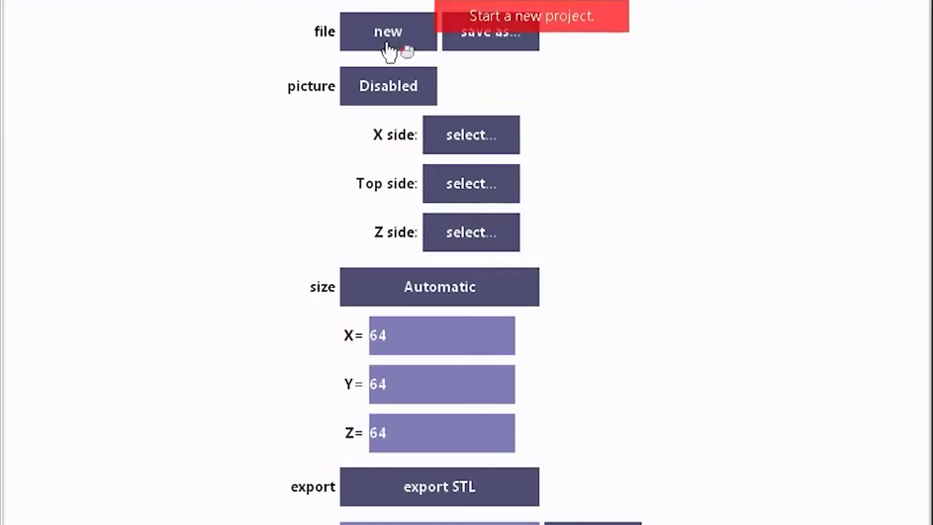
# Step: Start a fresh cube model and smash three blocks out of it
pyautogui.click(388, 50)
pyautogui.click(673, 493)
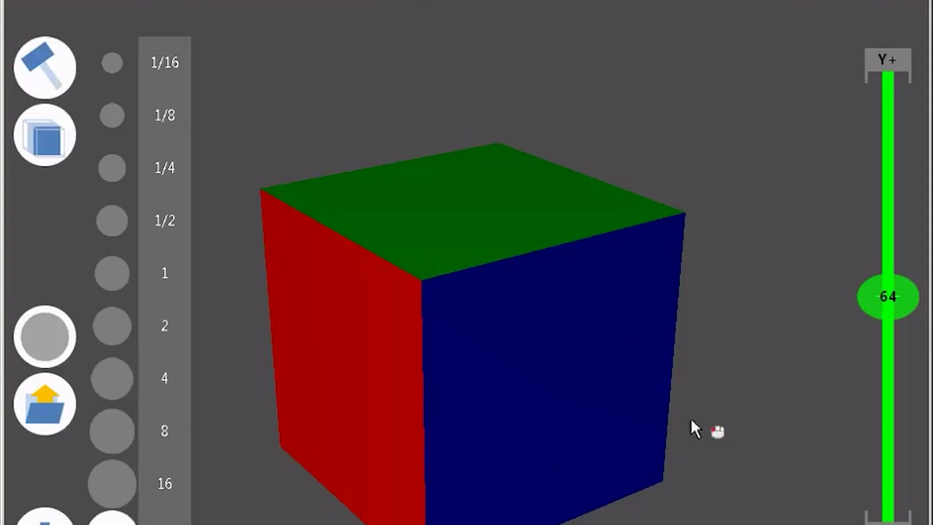
pyautogui.click(506, 338)
pyautogui.click(556, 288)
pyautogui.click(413, 271)
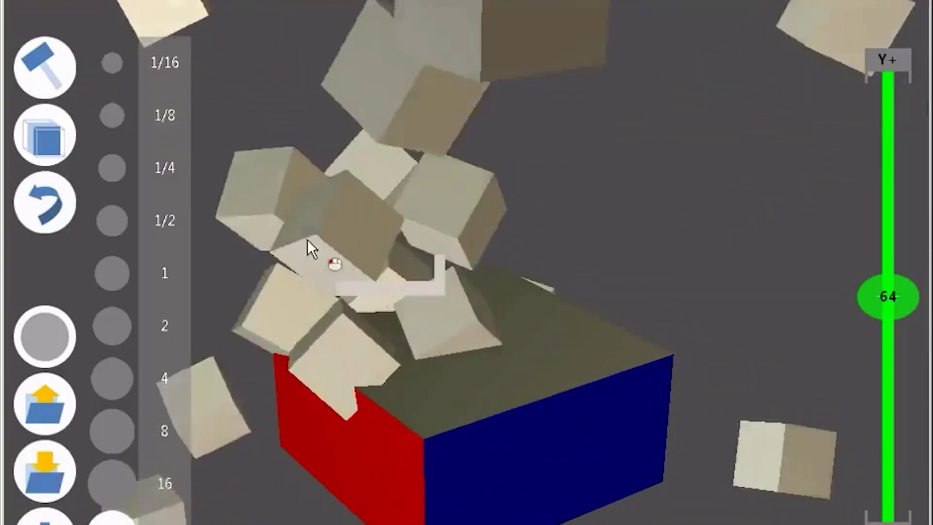
pyautogui.moveTo(602, 143)
pyautogui.mouseDown()
pyautogui.moveTo(535, 380)
pyautogui.moveTo(537, 519)
pyautogui.moveTo(625, 474)
pyautogui.mouseUp()
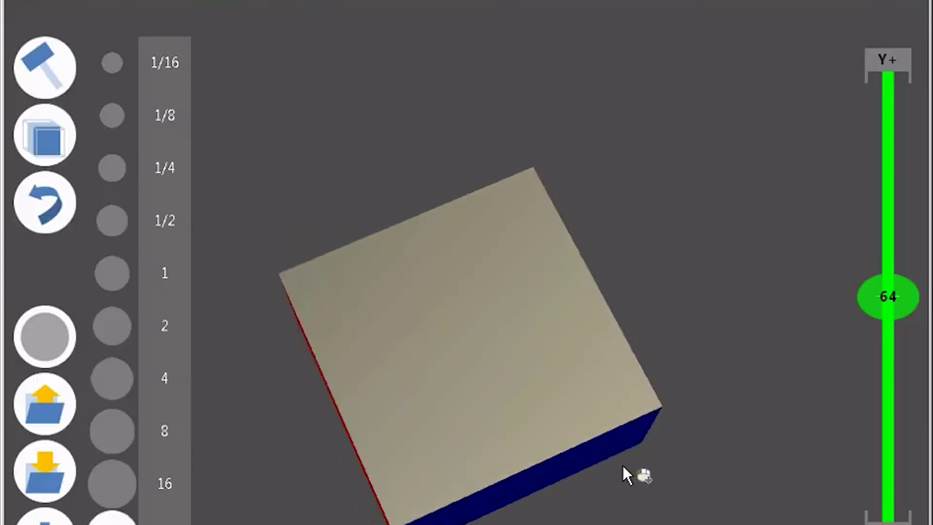
# Step: Carve a zigzag slice up to the cube's top edge with the slicing tool
pyautogui.click(45, 67)
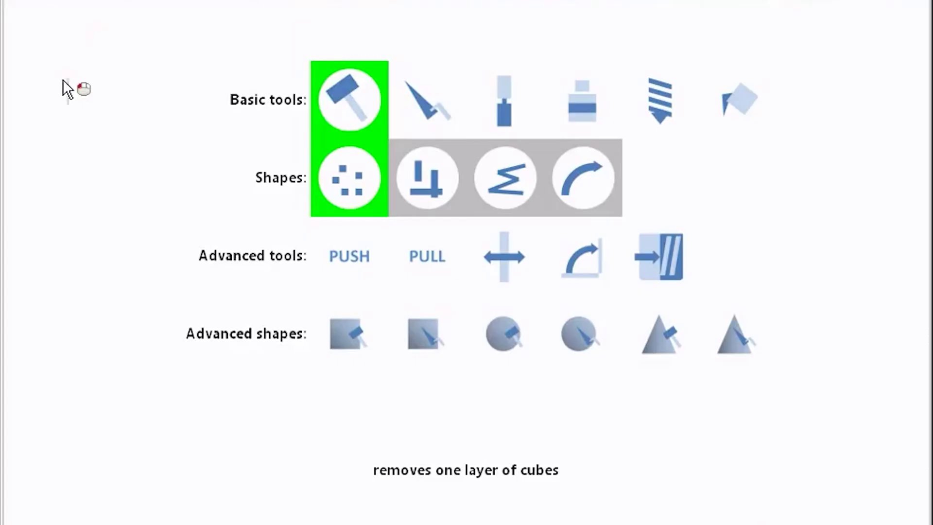
pyautogui.click(510, 121)
pyautogui.click(507, 195)
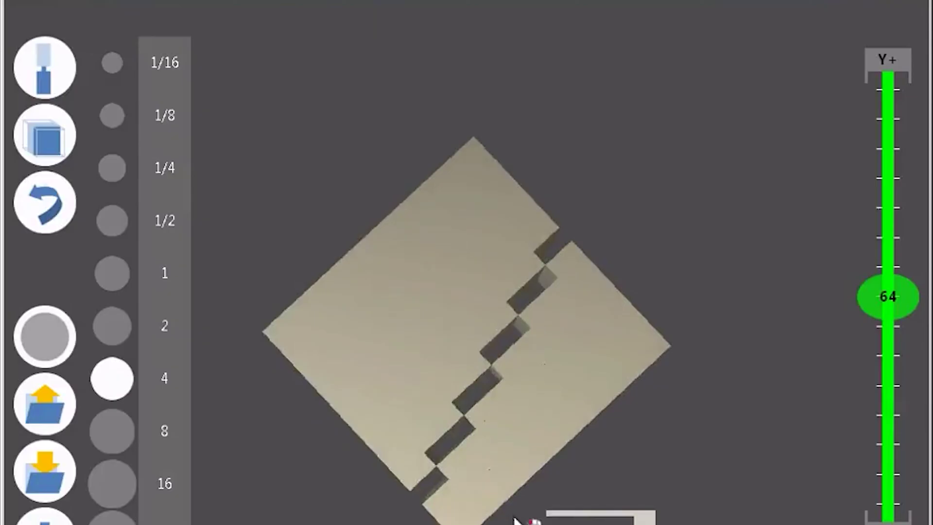
pyautogui.moveTo(521, 518); pyautogui.dragTo(254, 474)
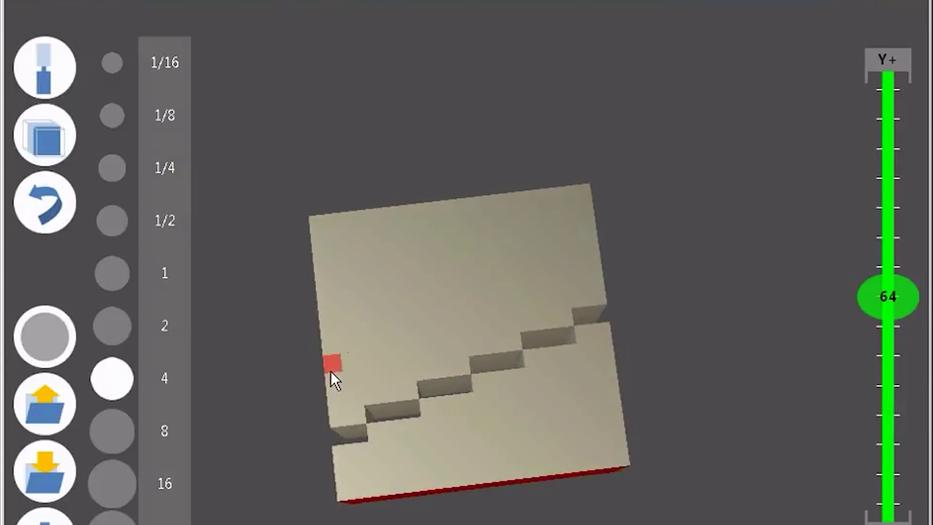
pyautogui.moveTo(331, 371)
pyautogui.mouseDown()
pyautogui.moveTo(391, 225)
pyautogui.moveTo(471, 216)
pyautogui.mouseUp()
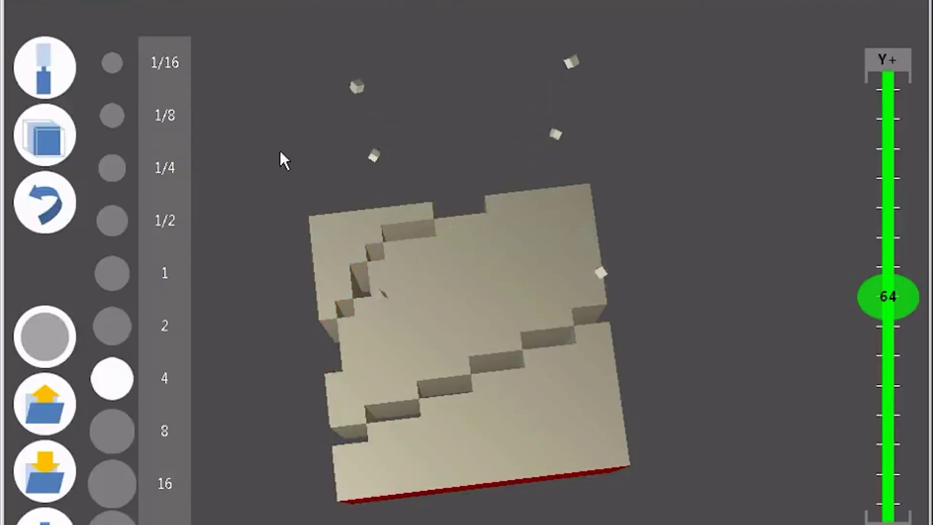
# Step: Orbit the cube around to its mirrored back face and select the chisel tool
pyautogui.moveTo(275, 391)
pyautogui.mouseDown(button='middle')
pyautogui.moveTo(513, 416)
pyautogui.moveTo(766, 309)
pyautogui.moveTo(828, 95)
pyautogui.moveTo(829, 59)
pyautogui.moveTo(690, 90)
pyautogui.moveTo(687, 154)
pyautogui.mouseUp(button='middle')
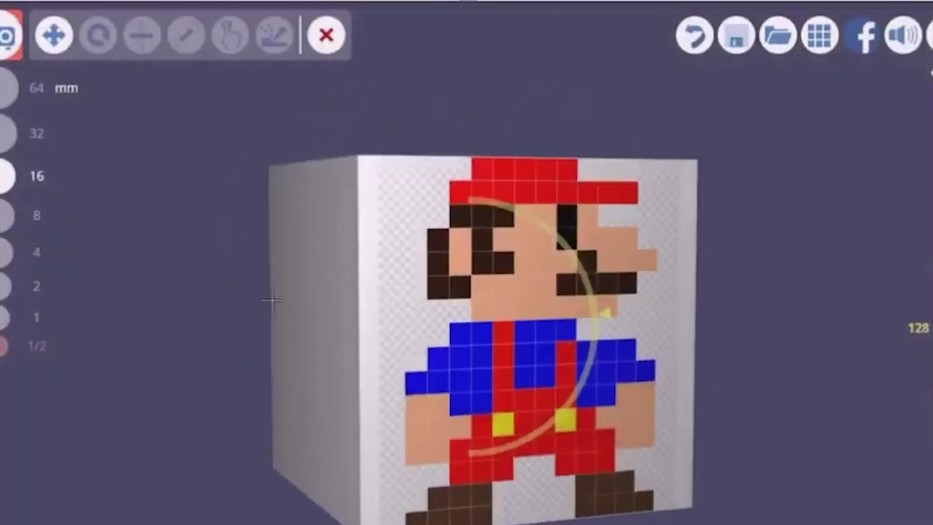
pyautogui.moveTo(679, 372); pyautogui.dragTo(226, 316, button='middle')
pyautogui.moveTo(750, 327)
pyautogui.mouseDown(button='middle')
pyautogui.moveTo(459, 343)
pyautogui.moveTo(288, 307)
pyautogui.mouseUp(button='middle')
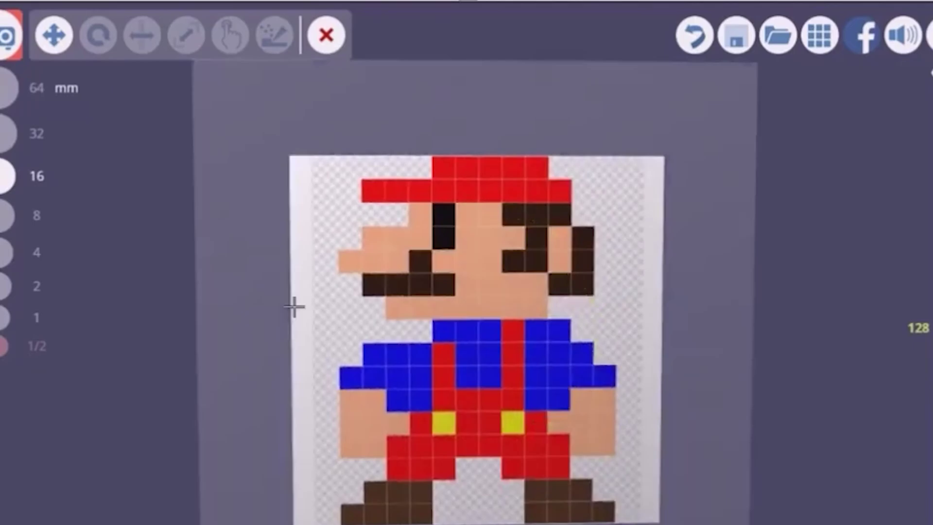
pyautogui.click(7, 35)
pyautogui.click(392, 213)
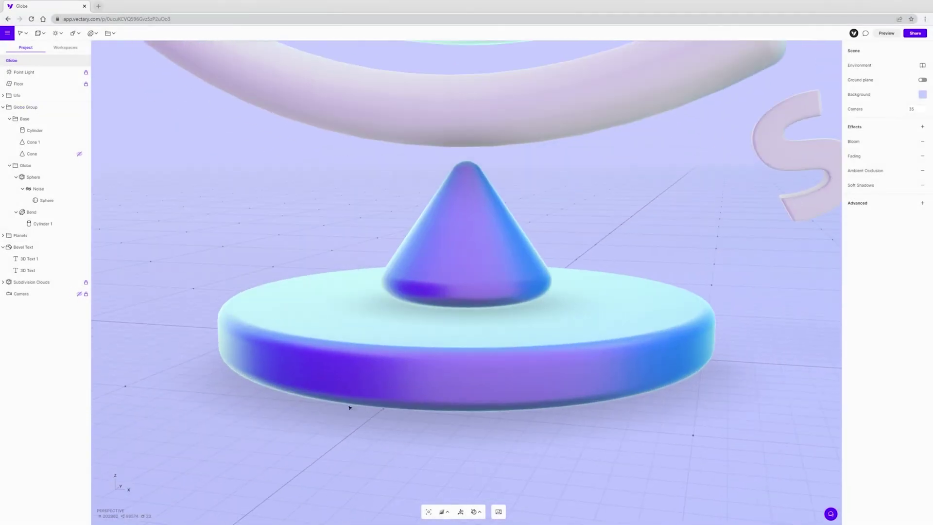
# Step: Frame and enlarge the cloud shapes, and give the scene a teal radial gradient background
pyautogui.press('a')
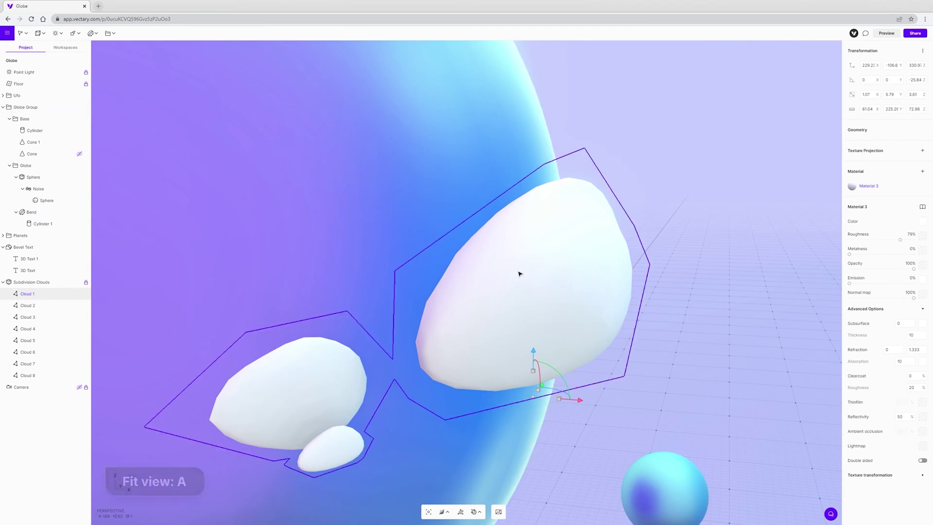
pyautogui.doubleClick(520, 273)
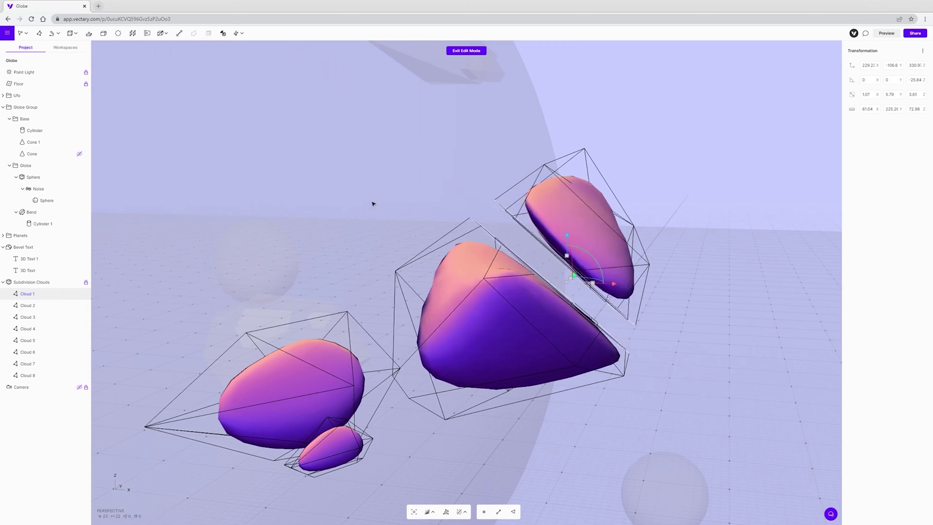
pyautogui.moveTo(616, 436); pyautogui.dragTo(698, 367)
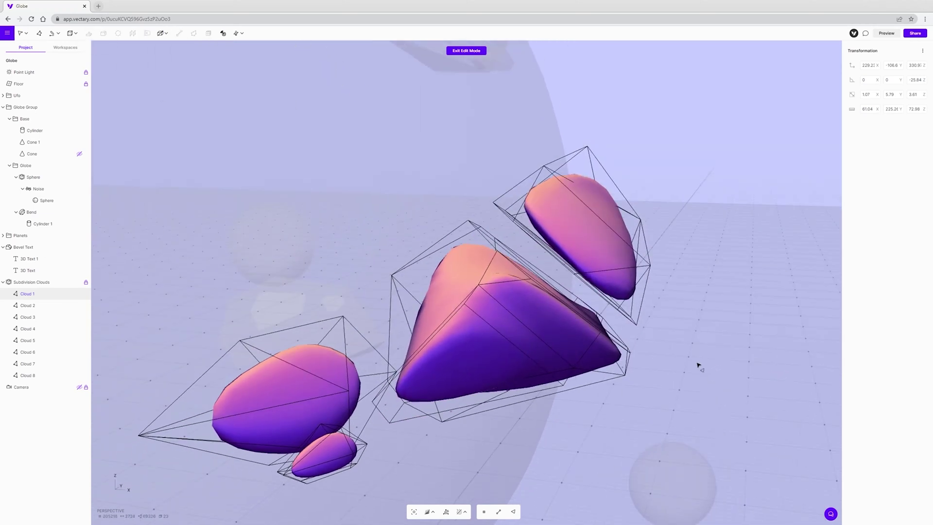
pyautogui.moveTo(603, 207); pyautogui.dragTo(764, 315)
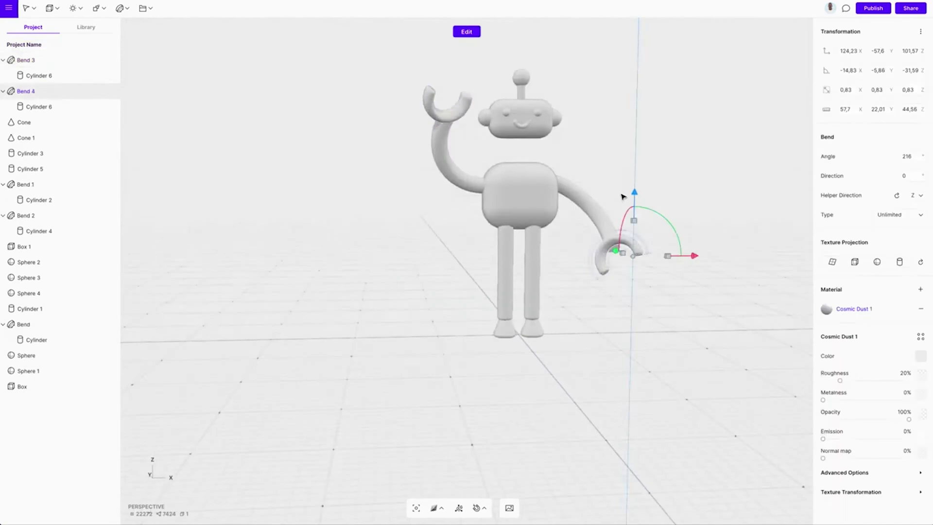
pyautogui.click(762, 165)
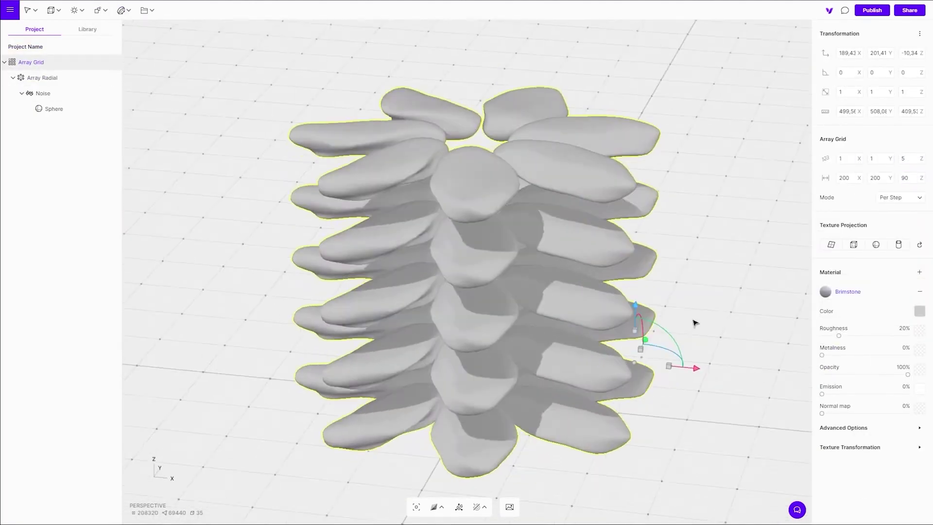
# Step: Wrap the rock array in a Taper deformer, orbit the tree, and open the main menu
pyautogui.click(121, 10)
pyautogui.click(133, 65)
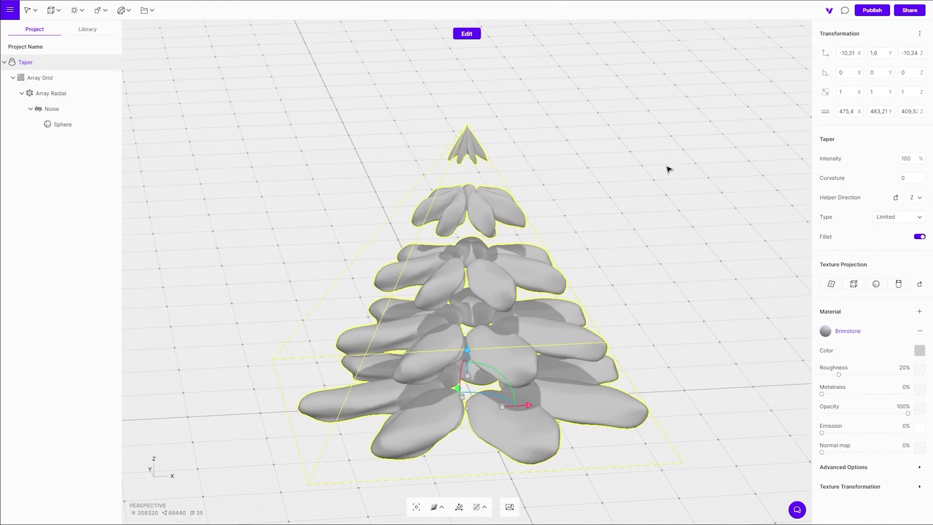
pyautogui.moveTo(622, 228); pyautogui.dragTo(348, 218)
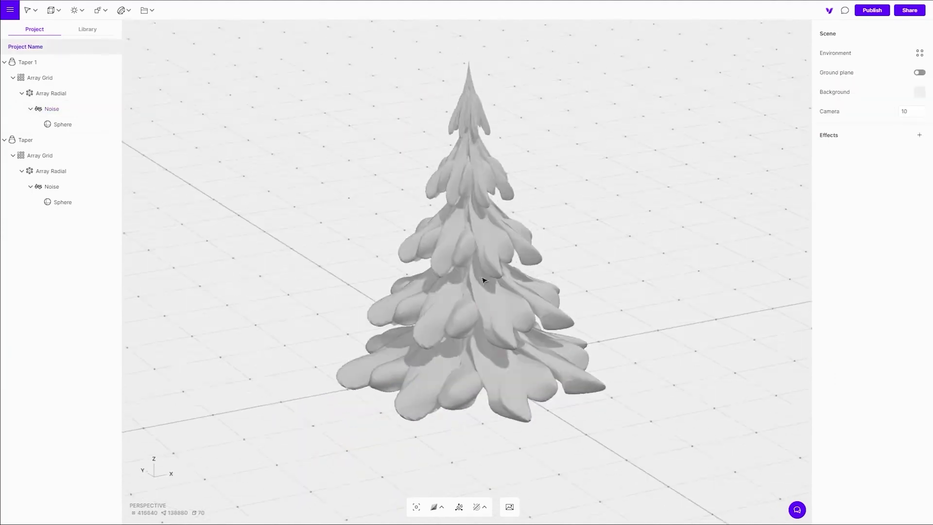
pyautogui.click(10, 10)
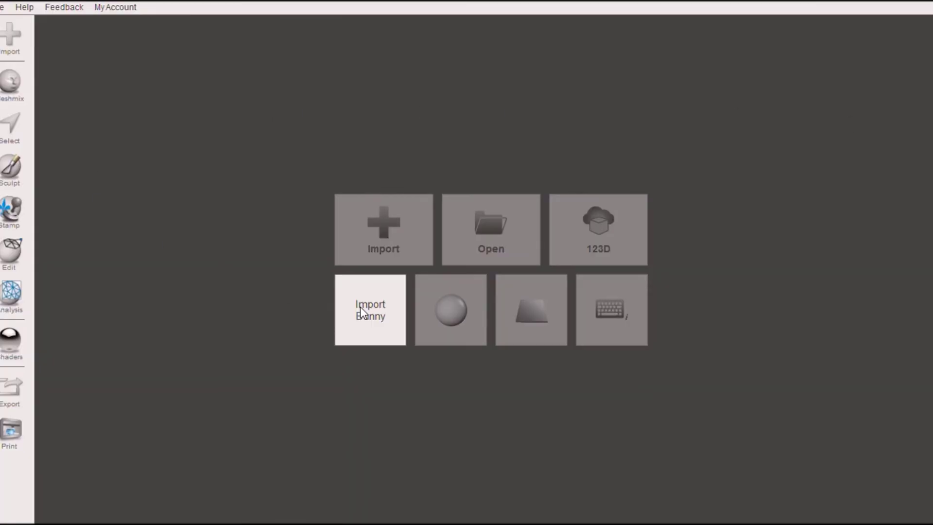
# Step: Load the sample bunny, open the primitives to add a sphere, and open sculpt brush settings
pyautogui.click(362, 312)
pyautogui.click(25, 98)
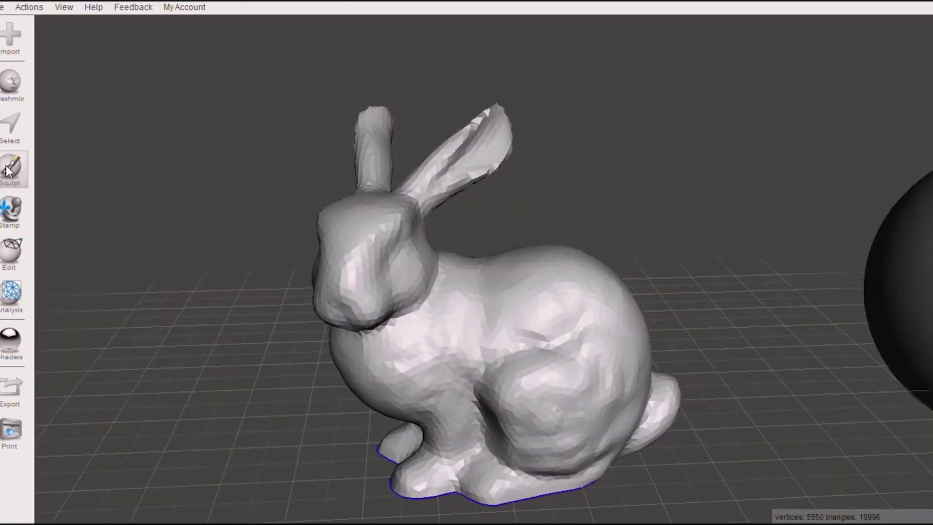
pyautogui.click(8, 170)
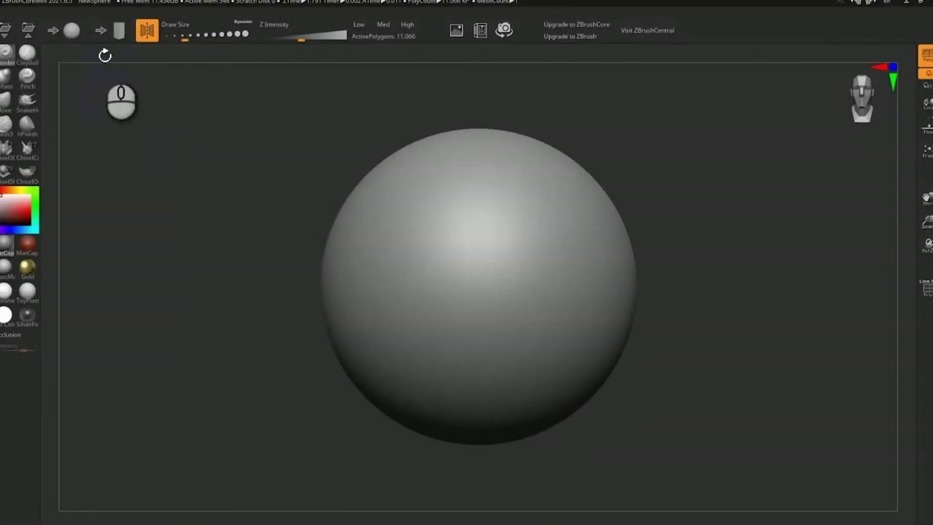
# Step: Discard changes to load the textured stone block and orbit around its sides
pyautogui.click(496, 293)
pyautogui.moveTo(648, 242)
pyautogui.mouseDown()
pyautogui.moveTo(726, 323)
pyautogui.moveTo(816, 239)
pyautogui.moveTo(695, 283)
pyautogui.mouseUp()
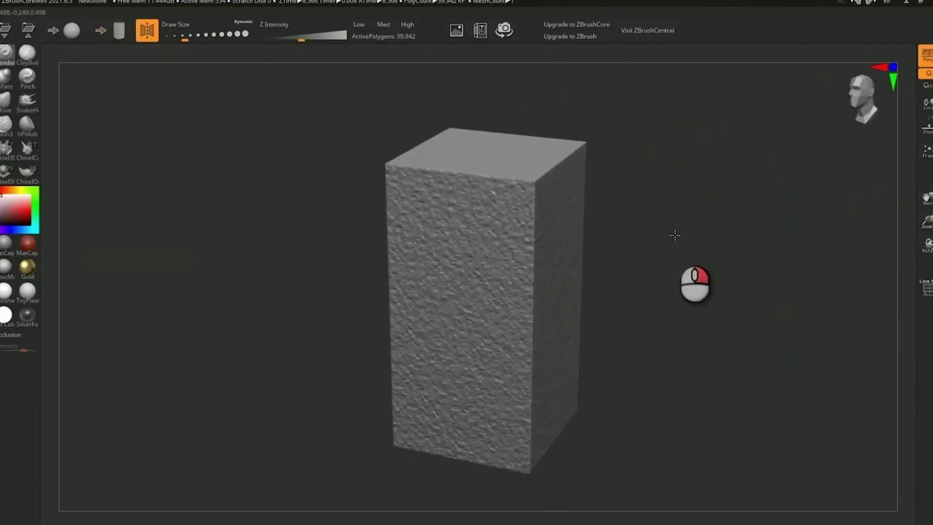
pyautogui.moveTo(928, 223)
pyautogui.mouseDown()
pyautogui.moveTo(926, 197)
pyautogui.moveTo(924, 209)
pyautogui.mouseUp()
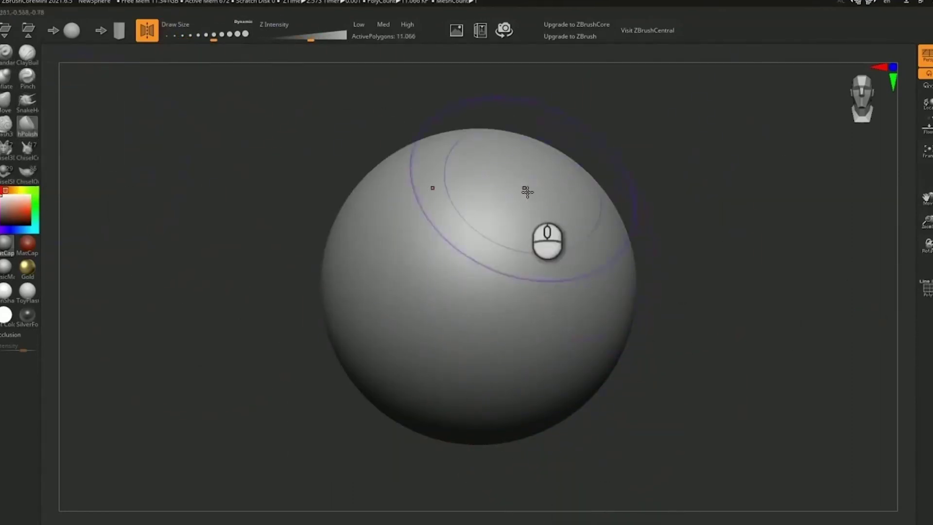
# Step: Open the Chisel3D stamp shapes, enable X symmetry, and smooth detail off the sphere
pyautogui.click(7, 156)
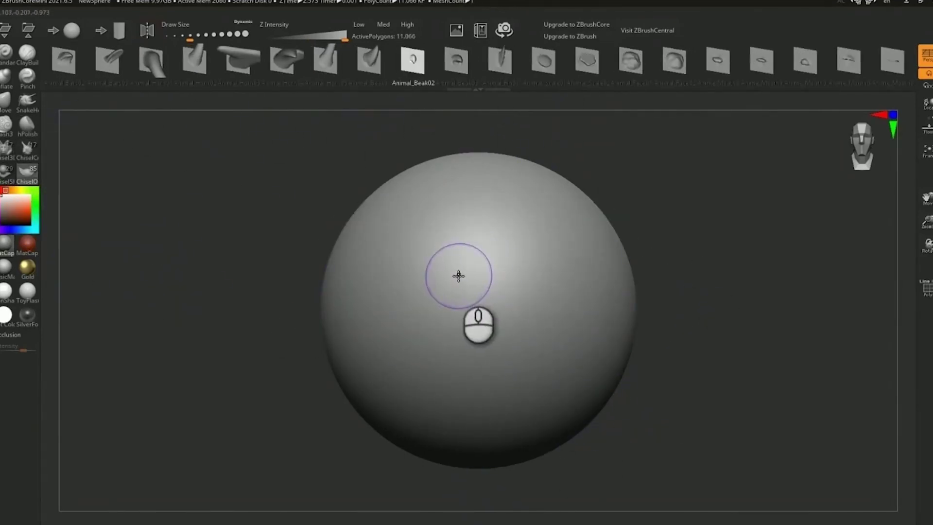
pyautogui.press('x')
pyautogui.moveTo(454, 226)
pyautogui.keyDown('shift'); pyautogui.mouseDown()
pyautogui.moveTo(502, 320)
pyautogui.moveTo(454, 344)
pyautogui.mouseUp(); pyautogui.keyUp('shift')
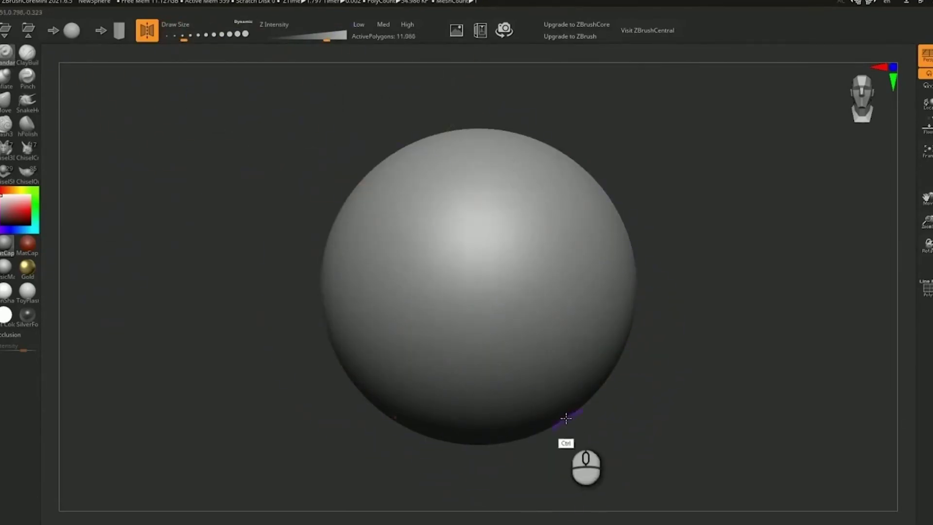
# Step: Cancel the save-project dialog, then start recording a turntable movie of the model
pyautogui.hotkey('ctrl', 's')
pyautogui.click(208, 450)
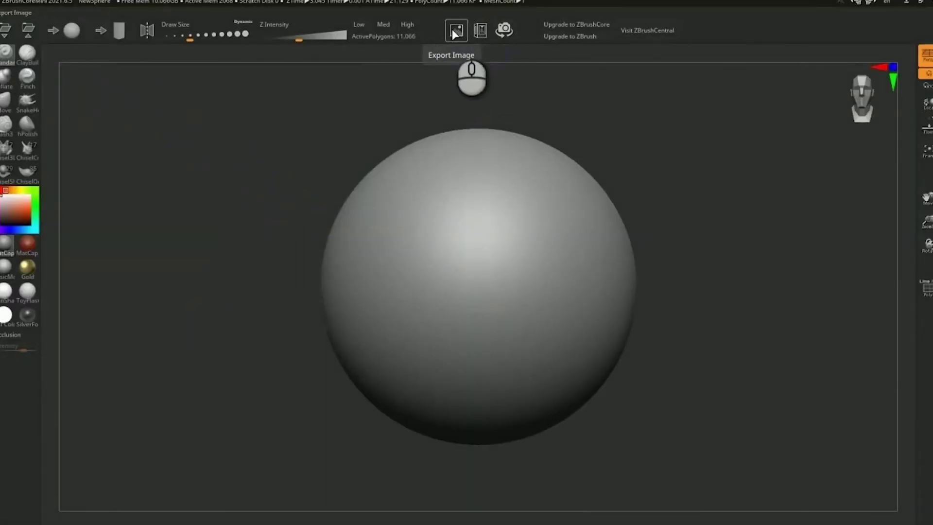
pyautogui.click(503, 30)
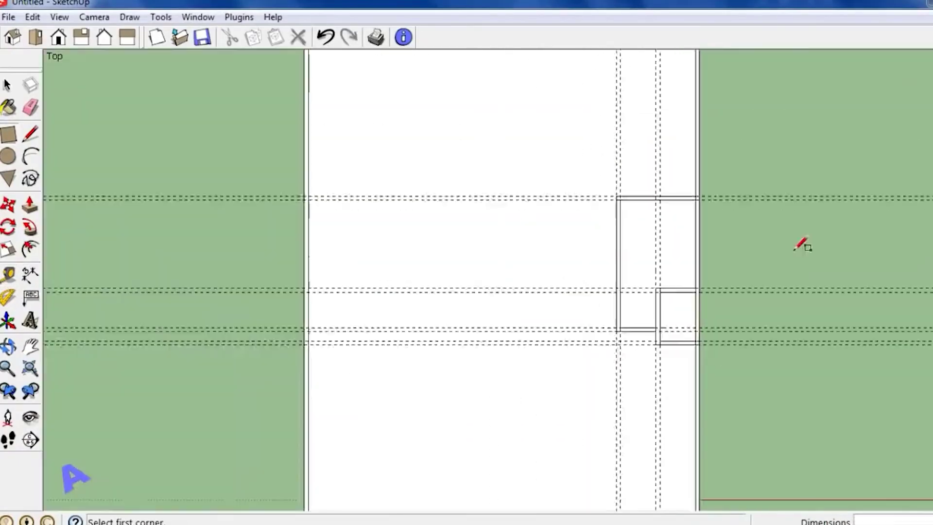
pyautogui.scroll(-2, 499, 169)
pyautogui.scroll(4, 568, 170)
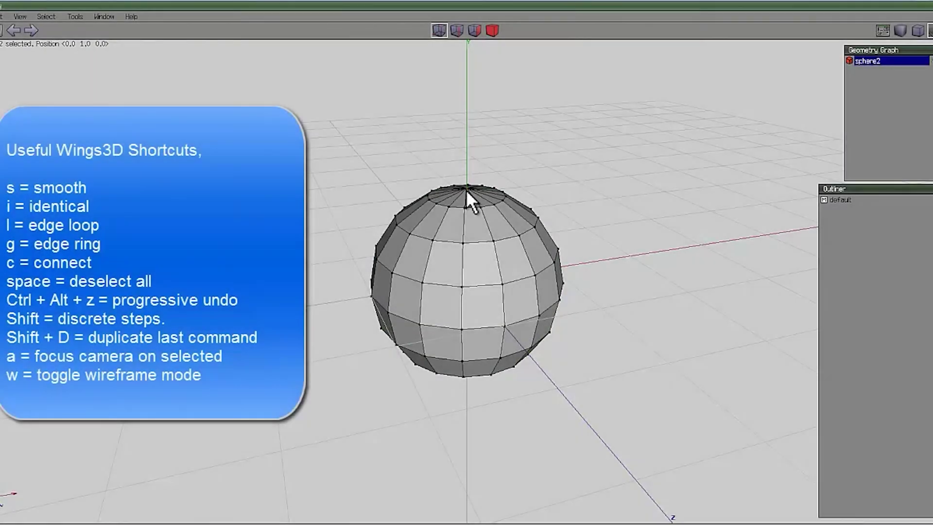
# Step: Dissolve the sphere's top cap faces to open it, viewing it in wireframe
pyautogui.click(465, 190)
pyautogui.rightClick(450, 152)
pyautogui.click(391, 200)
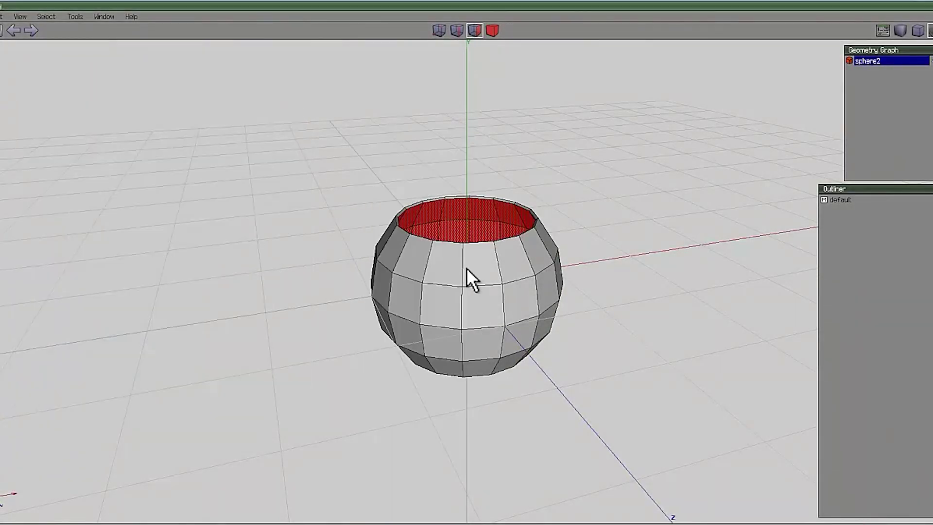
pyautogui.press('w')
pyautogui.moveTo(466, 267); pyautogui.dragTo(381, 119, button='middle')
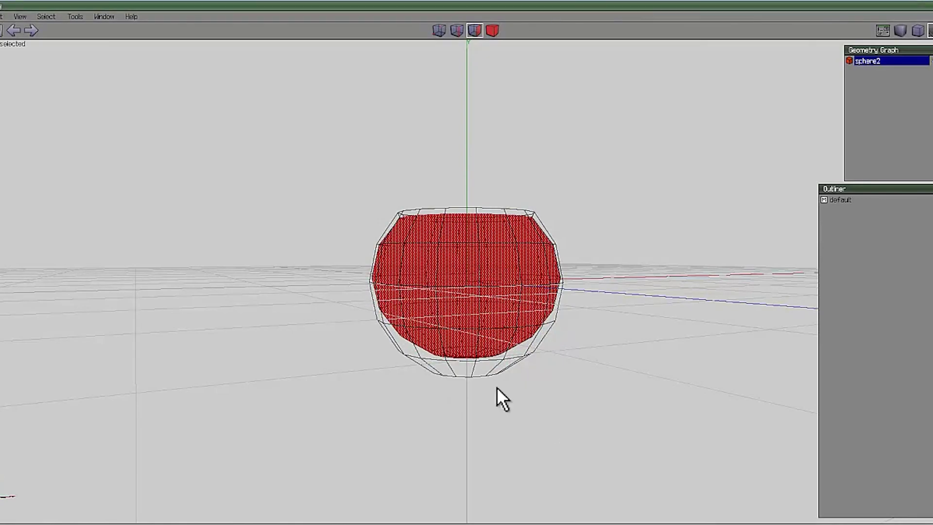
pyautogui.moveTo(496, 393); pyautogui.dragTo(311, 219, button='middle')
# Step: Convert the selection to edges and widen the lower edge loop outward
pyautogui.press('2')
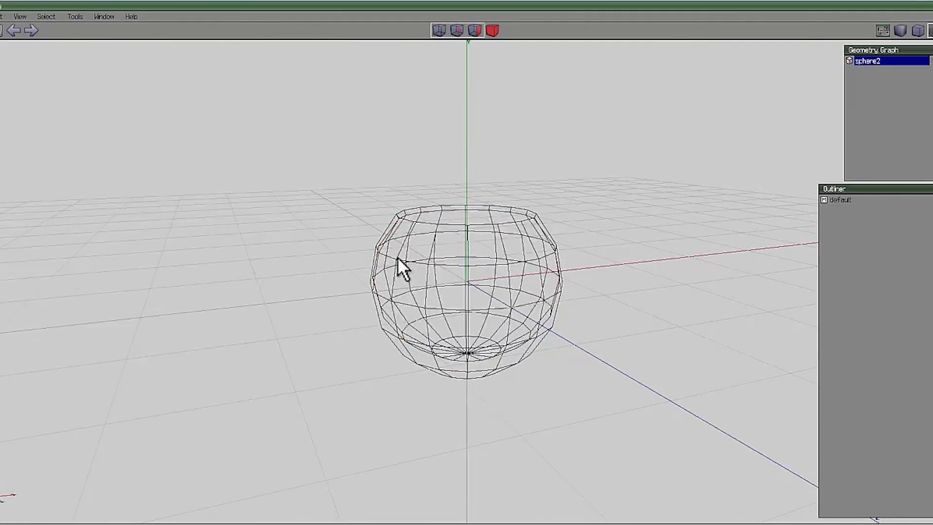
pyautogui.moveTo(397, 257); pyautogui.dragTo(429, 316, button='middle')
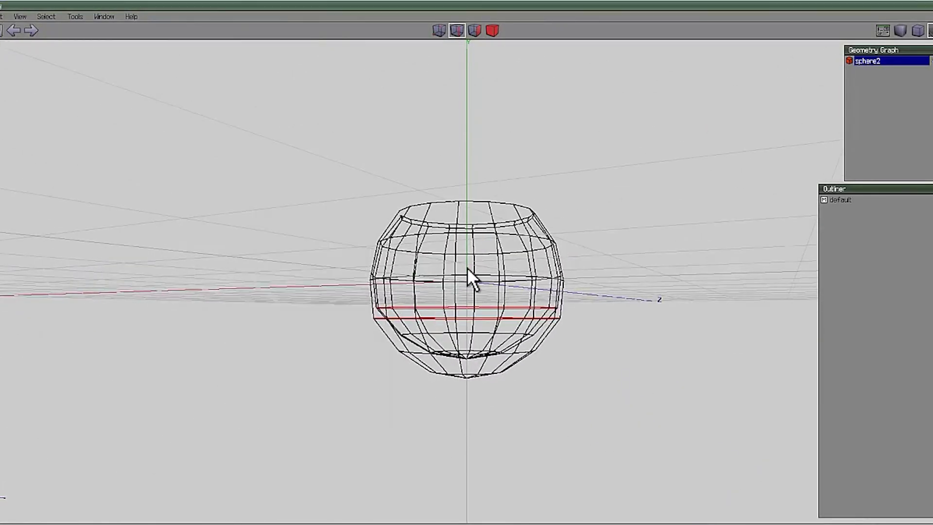
pyautogui.moveTo(468, 267); pyautogui.dragTo(468, 267)
pyautogui.moveTo(468, 267); pyautogui.dragTo(322, 193, button='middle')
# Step: Scale the bowl's upper part outward into straighter barrel sides
pyautogui.moveTo(300, 123); pyautogui.dragTo(618, 267)
pyautogui.rightClick(453, 217)
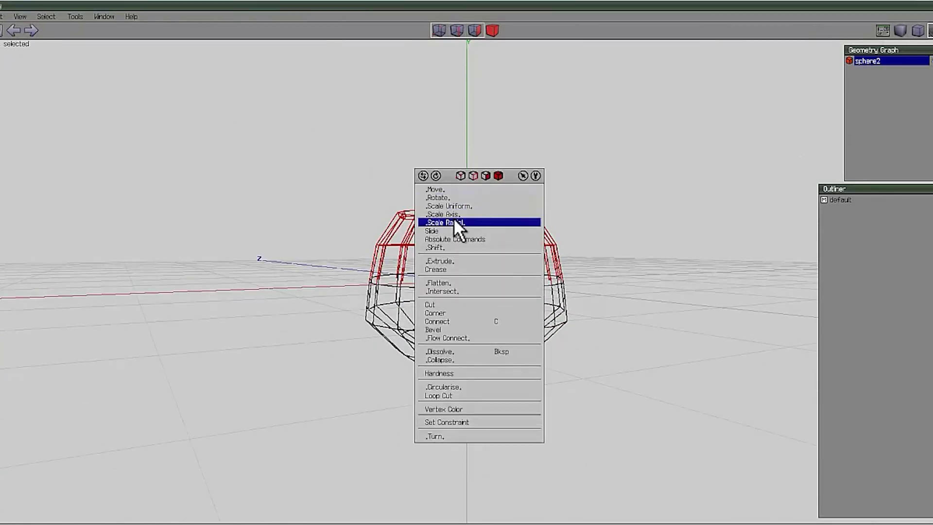
pyautogui.click(454, 218)
pyautogui.moveTo(467, 267); pyautogui.dragTo(467, 267)
pyautogui.moveTo(467, 267); pyautogui.dragTo(470, 261, button='middle')
pyautogui.scroll(-3, 465, 267)
pyautogui.click(466, 268)
pyautogui.scroll(3, 470, 261)
# Step: Return to shaded display and select the barrel's rim edge loop
pyautogui.press('s')
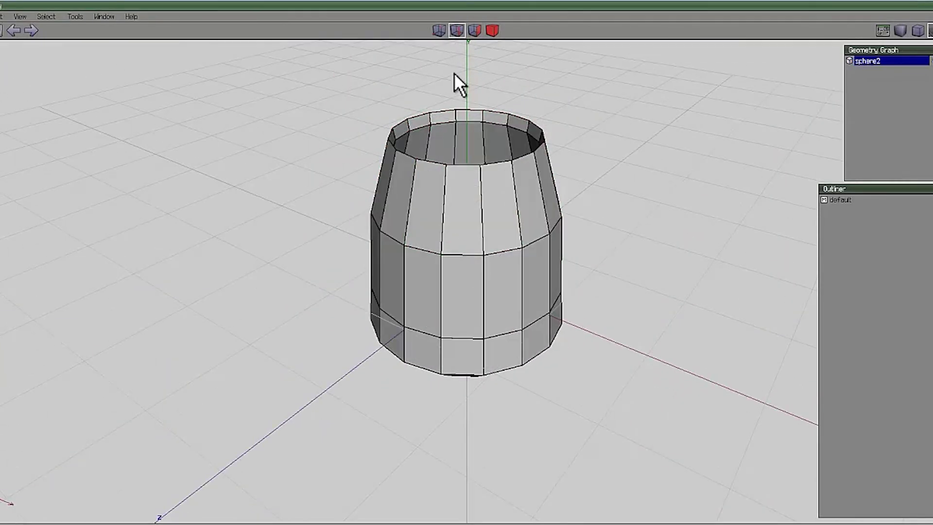
pyautogui.scroll(2, 466, 268)
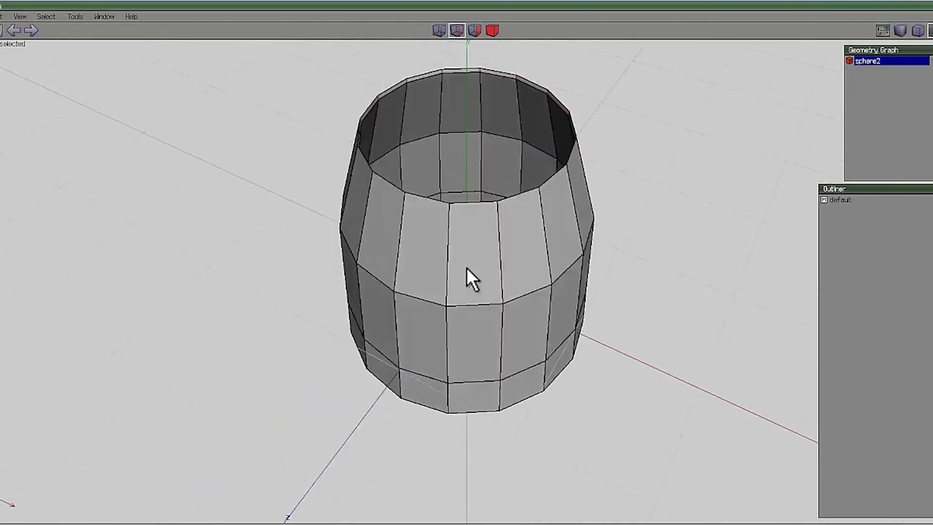
pyautogui.moveTo(467, 267)
pyautogui.mouseDown(button='middle')
pyautogui.moveTo(491, 123)
pyautogui.moveTo(576, 96)
pyautogui.mouseUp(button='middle')
pyautogui.press('l')
pyautogui.rightClick(633, 192)
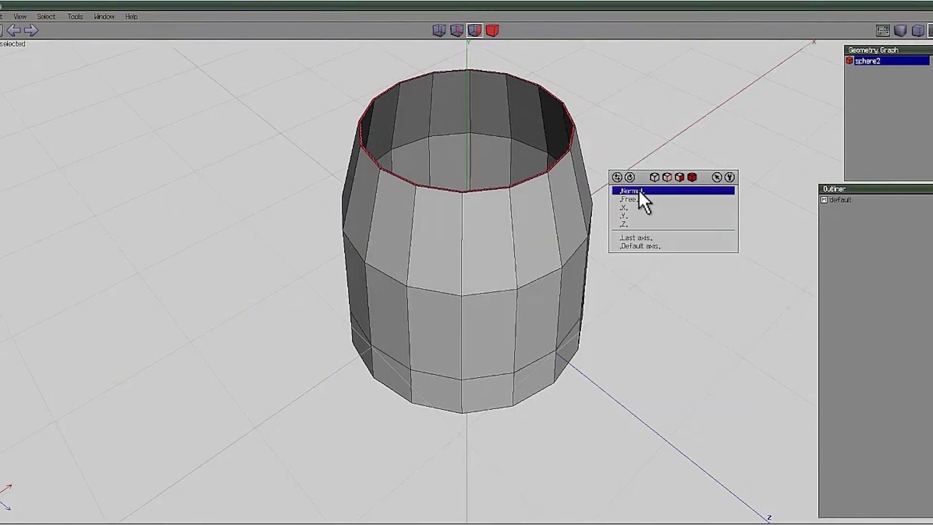
pyautogui.press('Escape')
pyautogui.scroll(4, 581, 180)
pyautogui.moveTo(581, 179); pyautogui.dragTo(733, 134, button='middle')
pyautogui.rightClick(733, 135)
pyautogui.press('Escape')
pyautogui.scroll(-3, 467, 280)
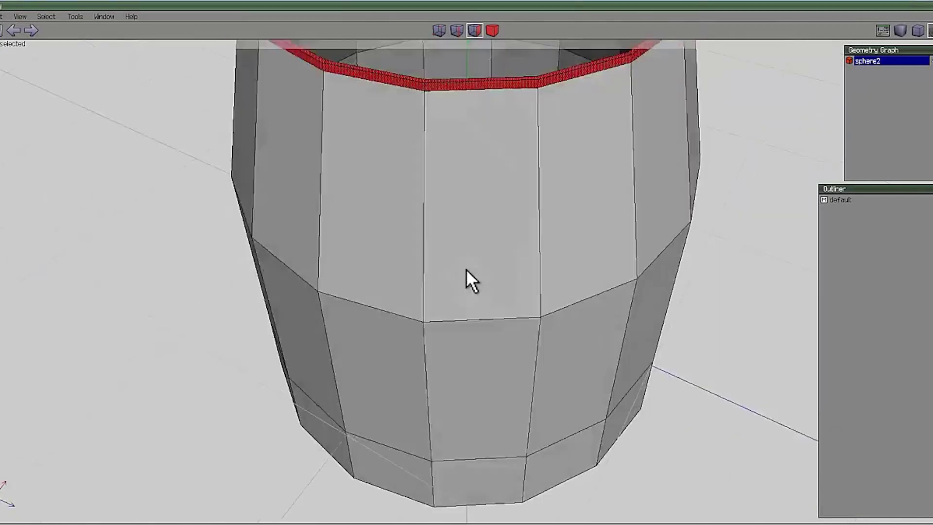
pyautogui.scroll(-3, 470, 281)
# Step: Orbit beneath the barrel and select its bottom centre vertex
pyautogui.moveTo(466, 269); pyautogui.dragTo(699, 112, button='middle')
pyautogui.scroll(3, 467, 269)
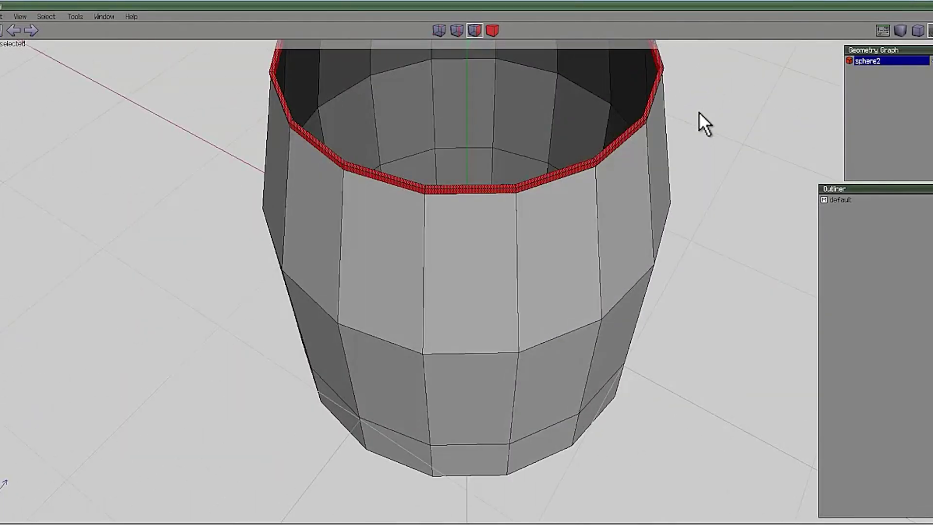
pyautogui.rightClick(719, 183)
pyautogui.press('Escape')
pyautogui.scroll(-3, 468, 271)
pyautogui.moveTo(469, 271); pyautogui.dragTo(521, 299, button='middle')
pyautogui.scroll(3, 600, 296)
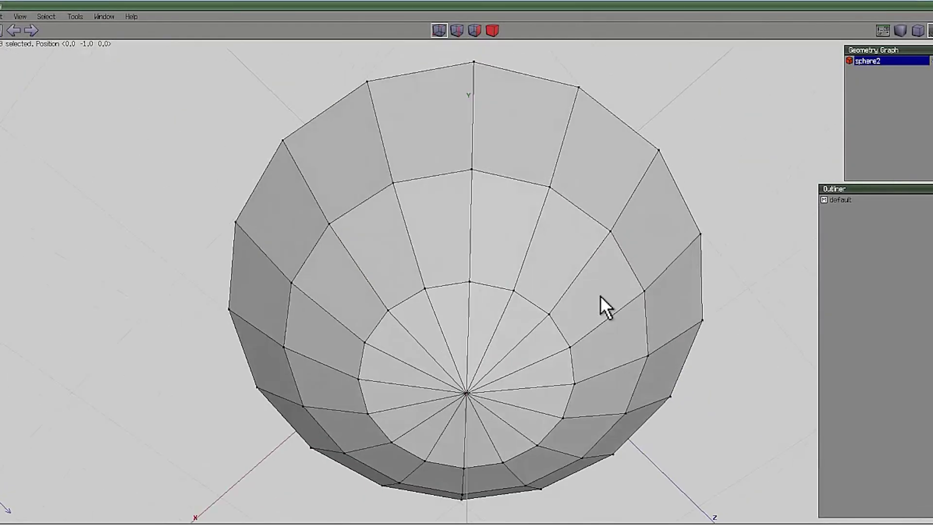
pyautogui.scroll(-3, 467, 267)
pyautogui.moveTo(467, 268); pyautogui.dragTo(466, 265, button='middle')
# Step: Extrude a stem from the bottom vertex and select the whole stem
pyautogui.rightClick(175, 267)
pyautogui.click(175, 247)
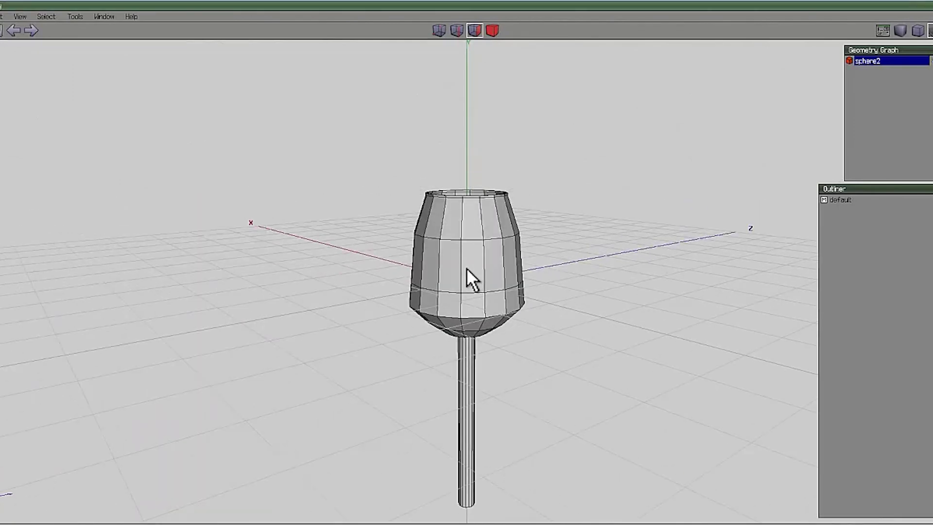
pyautogui.scroll(-3, 467, 268)
pyautogui.moveTo(691, 427); pyautogui.dragTo(577, 362, button='middle')
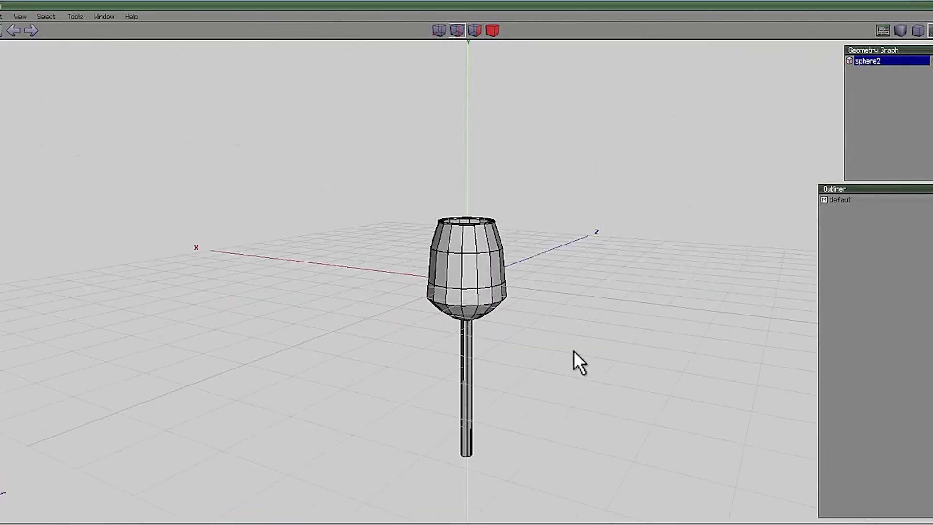
pyautogui.rightClick(290, 358)
pyautogui.click(297, 401)
pyautogui.scroll(3, 466, 268)
pyautogui.moveTo(466, 267)
pyautogui.mouseDown(button='middle')
pyautogui.moveTo(269, 232)
pyautogui.moveTo(270, 264)
pyautogui.mouseUp(button='middle')
pyautogui.scroll(-3, 269, 265)
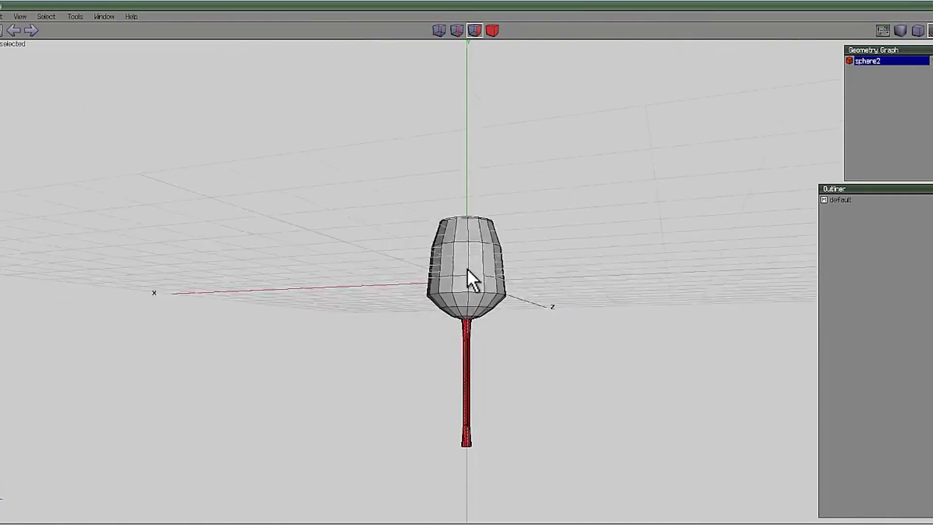
# Step: Scale the stem's bottom face out into a disk
pyautogui.moveTo(467, 269); pyautogui.dragTo(483, 467, button='middle')
pyautogui.scroll(-3, 583, 343)
pyautogui.rightClick(562, 208)
pyautogui.click(467, 267)
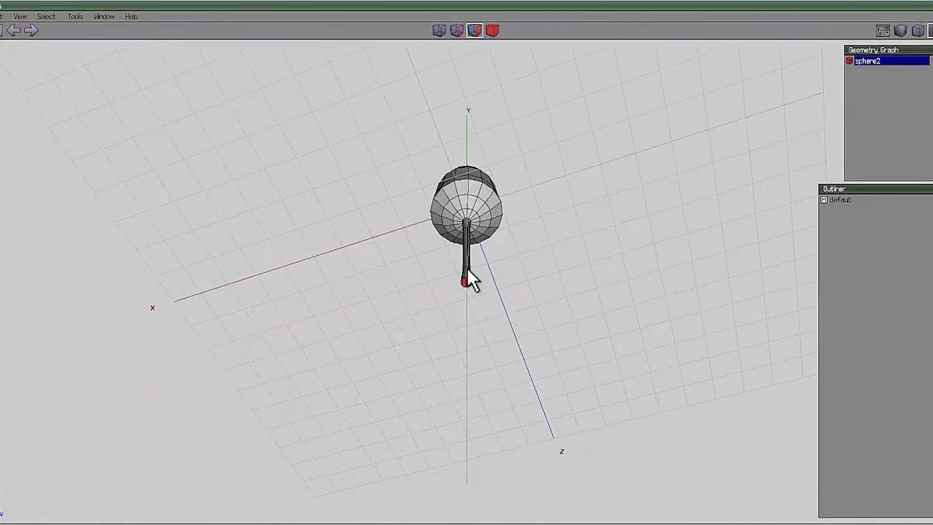
pyautogui.moveTo(467, 267); pyautogui.dragTo(557, 232, button='middle')
pyautogui.rightClick(557, 232)
pyautogui.click(557, 235)
pyautogui.click(467, 269)
# Step: Inset the base face and scale it evenly into a flat round base
pyautogui.moveTo(467, 269); pyautogui.dragTo(558, 226, button='middle')
pyautogui.rightClick(558, 227)
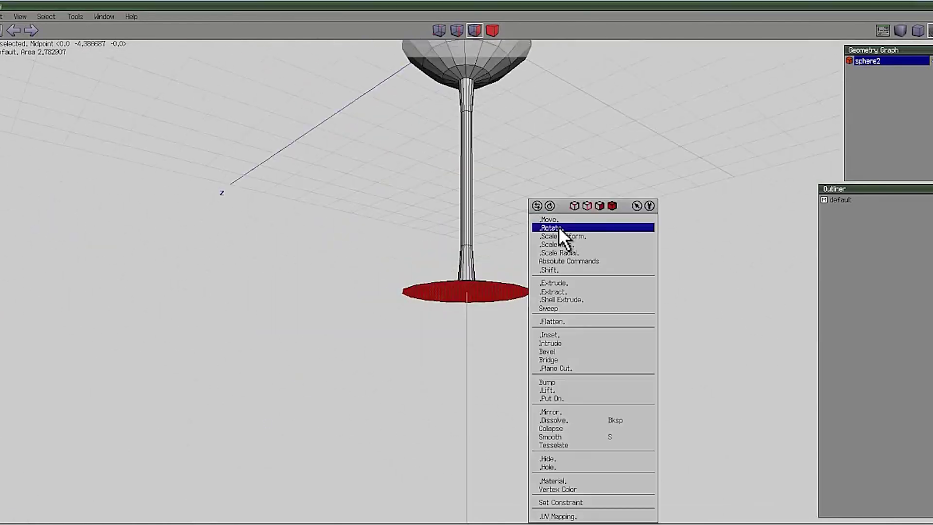
pyautogui.click(549, 334)
pyautogui.click(469, 267)
pyautogui.moveTo(468, 267); pyautogui.dragTo(580, 225, button='middle')
pyautogui.rightClick(579, 225)
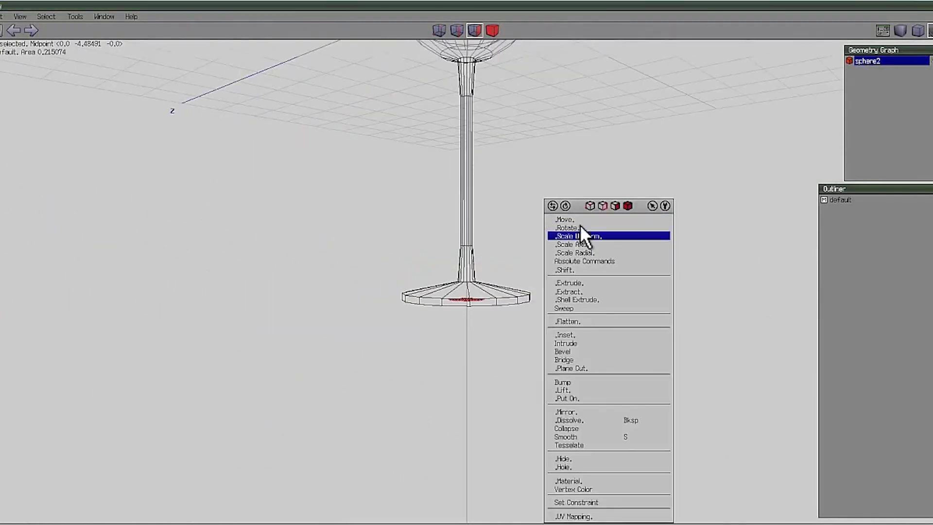
pyautogui.click(579, 224)
pyautogui.click(467, 267)
pyautogui.moveTo(570, 267); pyautogui.dragTo(467, 268, button='middle')
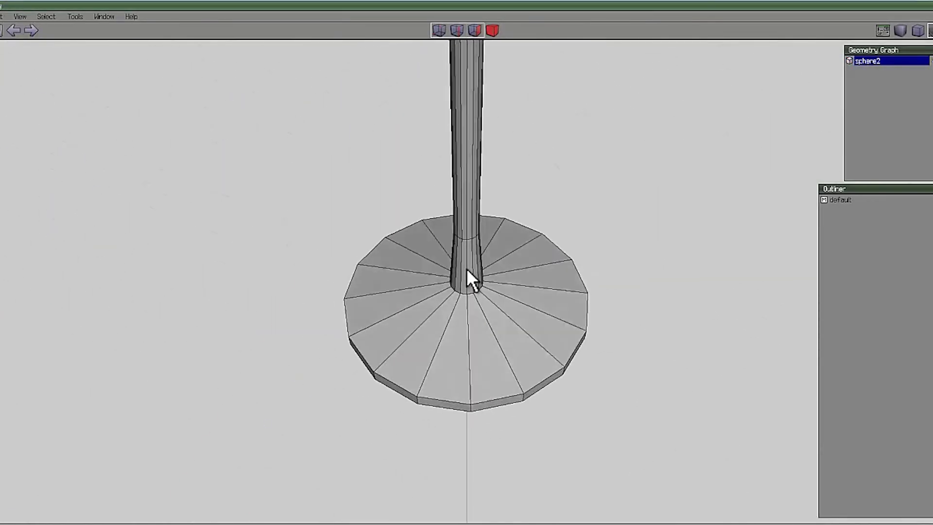
# Step: Select the stem's cup and base joint edge loops, then smooth the whole glass
pyautogui.click(473, 291)
pyautogui.moveTo(475, 324); pyautogui.dragTo(601, 243, button='middle')
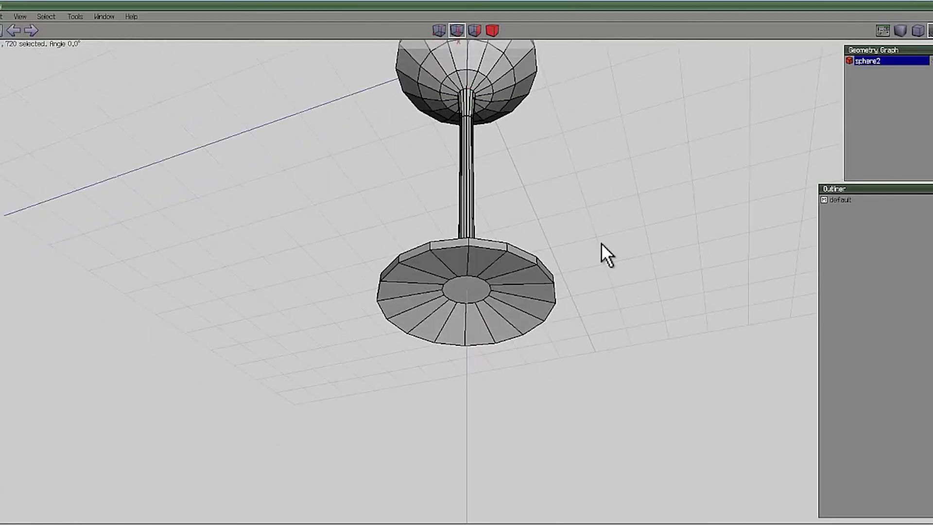
pyautogui.moveTo(574, 155); pyautogui.dragTo(559, 186, button='middle')
pyautogui.rightClick(560, 185)
pyautogui.click(614, 340)
pyautogui.rightClick(560, 190)
pyautogui.click(594, 267)
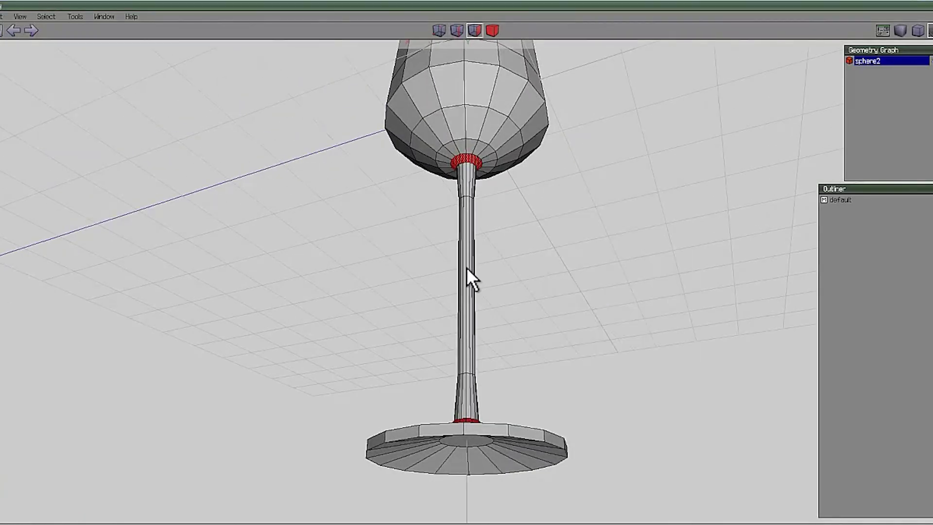
pyautogui.press('Home')
pyautogui.press('f')
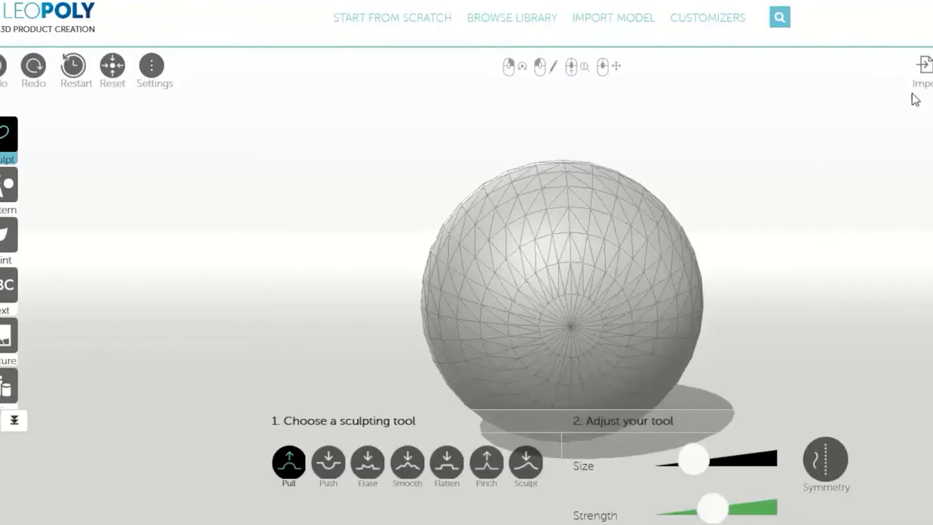
# Step: Import a character mesh in place of the sphere and switch to the Mix tool
pyautogui.click(922, 67)
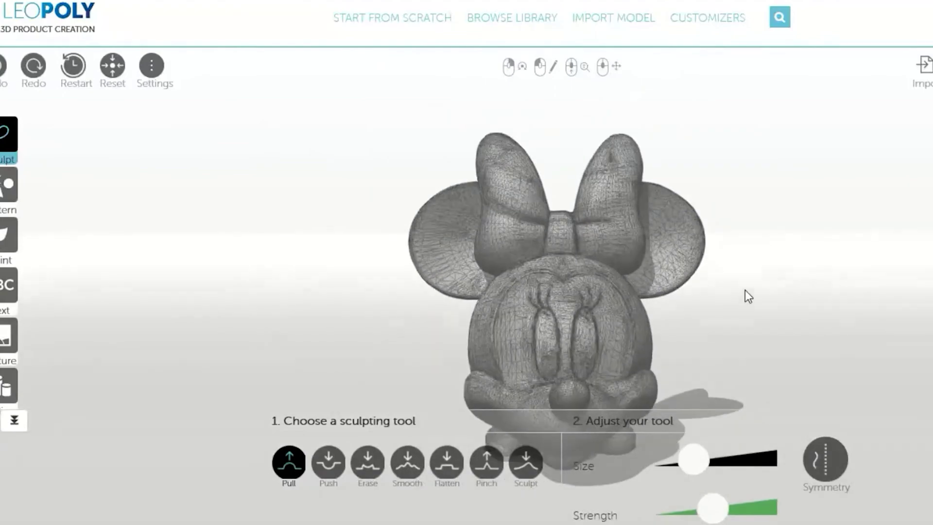
pyautogui.click(9, 388)
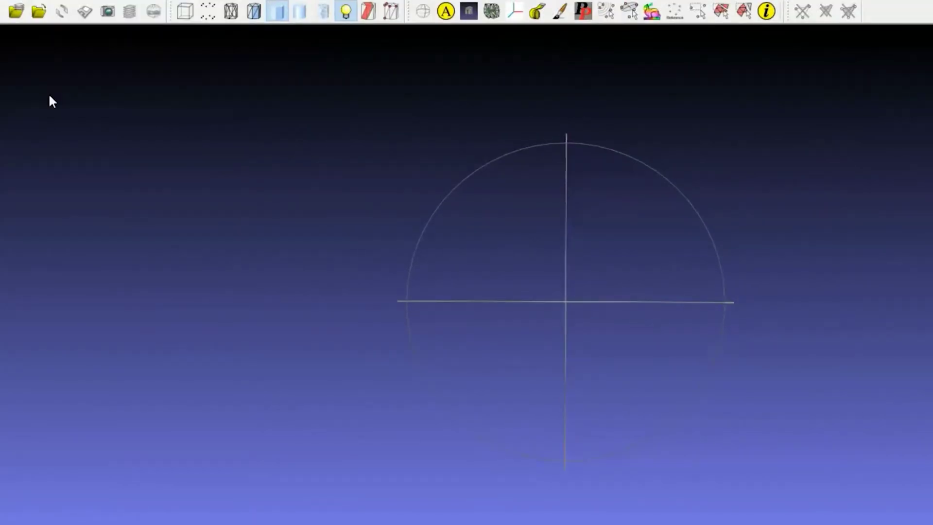
# Step: Open the Minnie head mesh, decimate it with Quadric Edge Collapse, and save it as PLY
pyautogui.hotkey('ctrl', 'o')
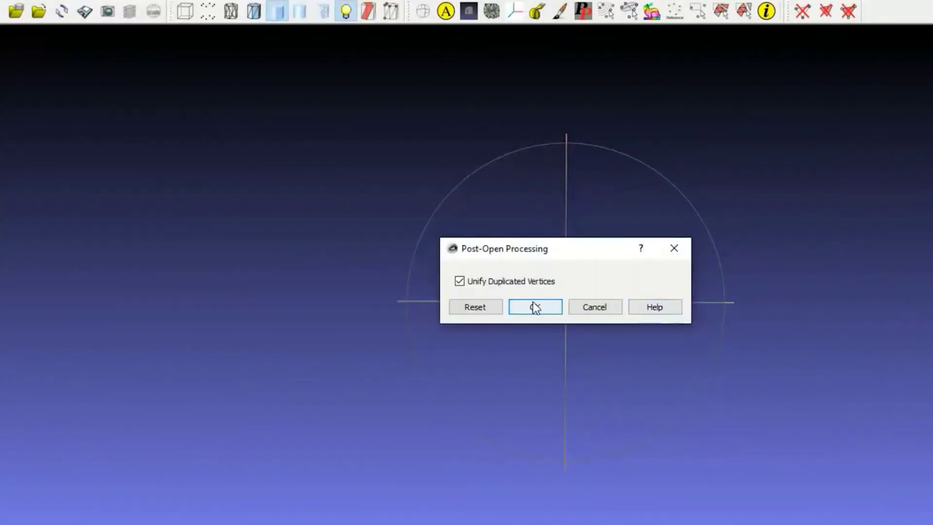
pyautogui.click(533, 304)
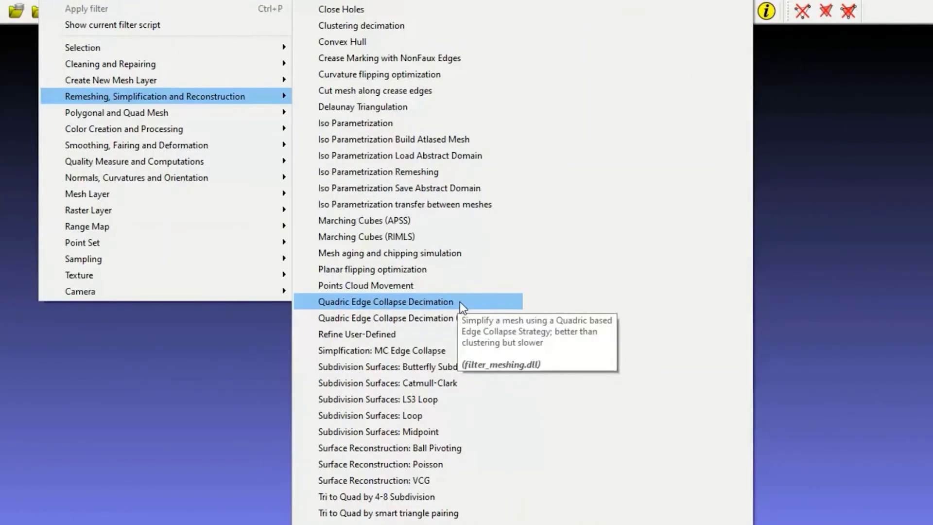
pyautogui.click(460, 301)
pyautogui.click(596, 205)
pyautogui.write('0.1')
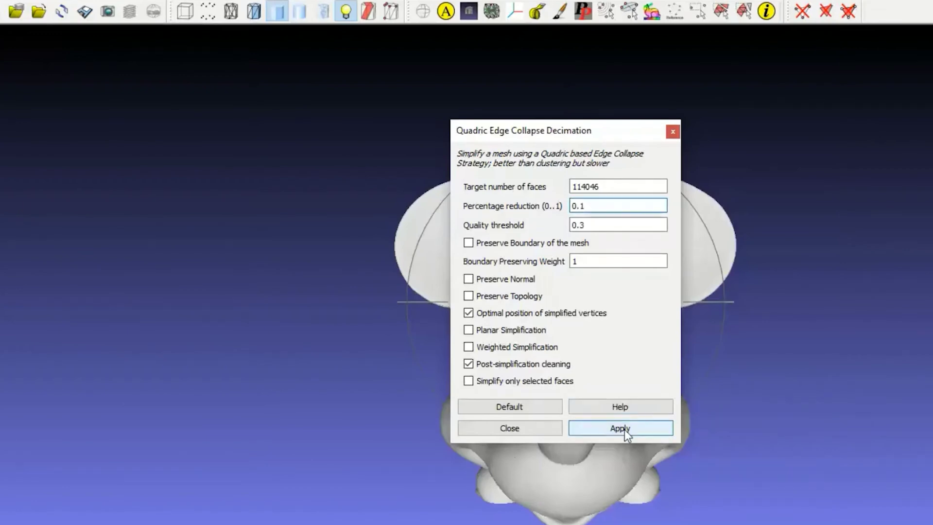
pyautogui.click(619, 428)
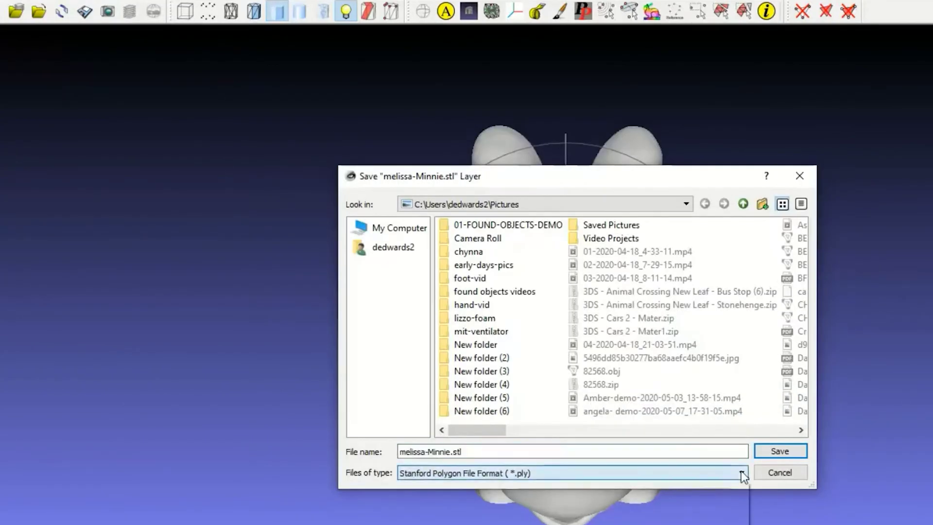
pyautogui.click(779, 452)
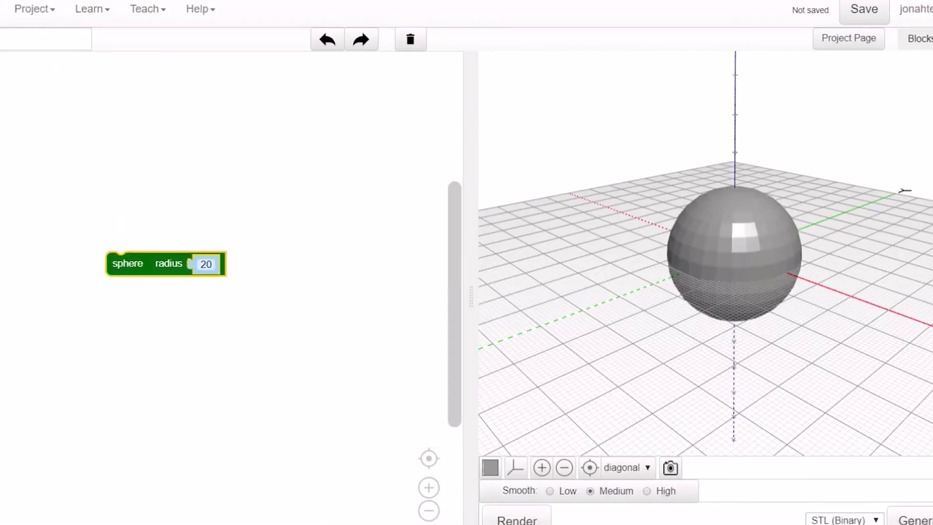
# Step: Add a second sphere and wrap the stacked spheres in a white color block
pyautogui.moveTo(211, 131); pyautogui.dragTo(210, 200)
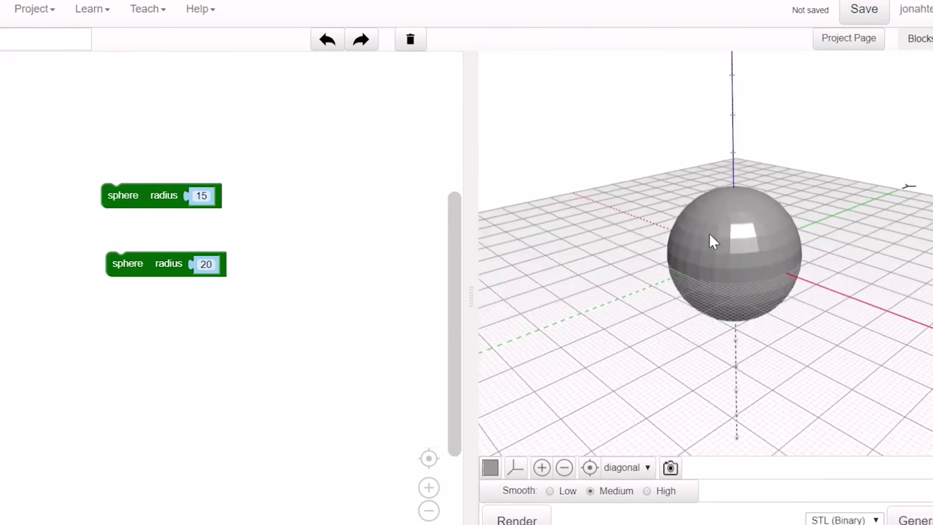
pyautogui.moveTo(710, 240); pyautogui.dragTo(729, 240)
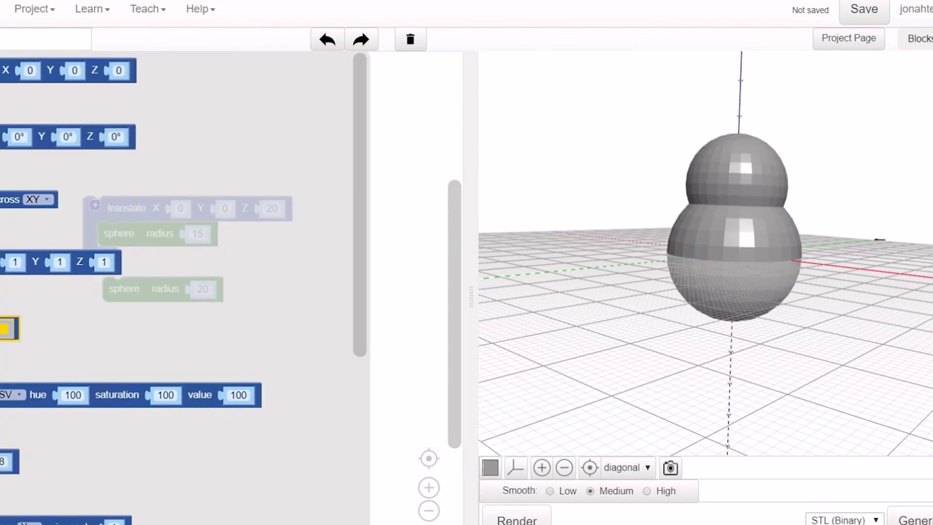
pyautogui.moveTo(11, 327); pyautogui.dragTo(99, 139)
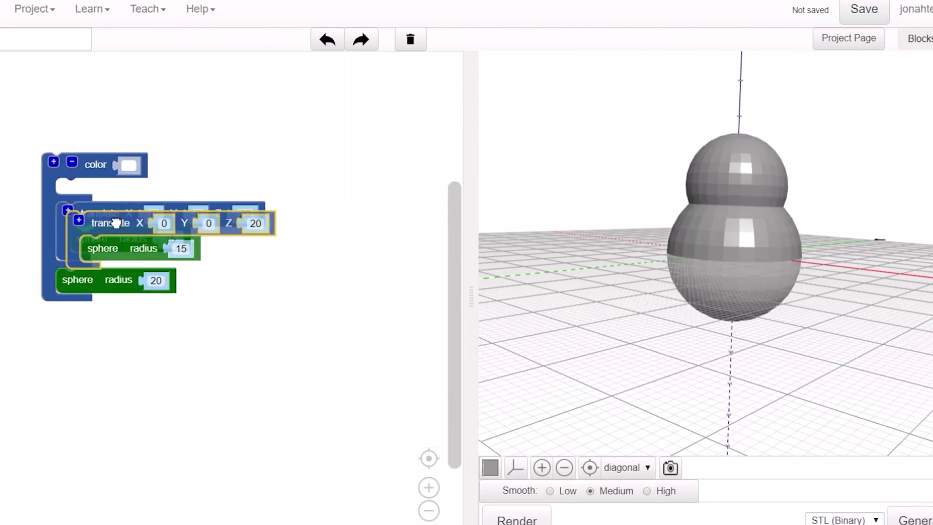
pyautogui.moveTo(115, 223); pyautogui.dragTo(116, 233)
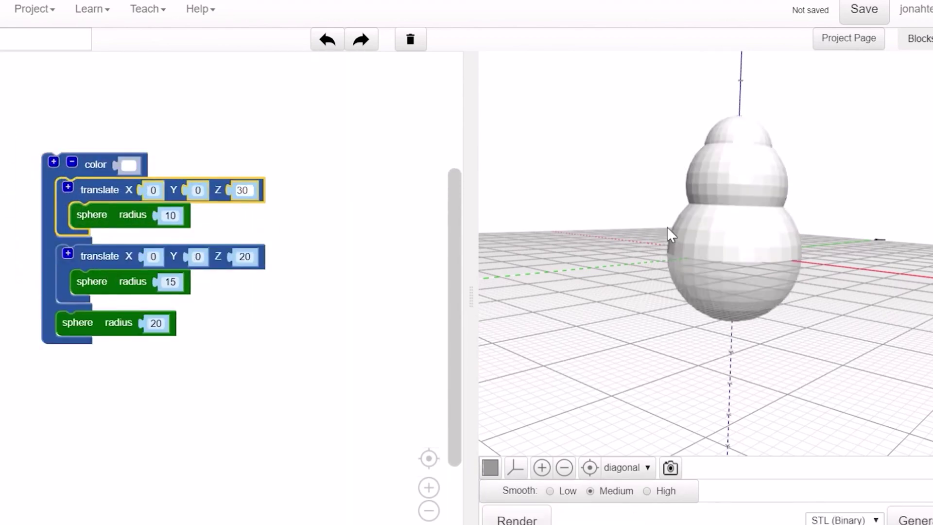
pyautogui.write('35')
# Step: Comment the color group as 'snowman body' and collapse it to one line
pyautogui.rightClick(8, 90)
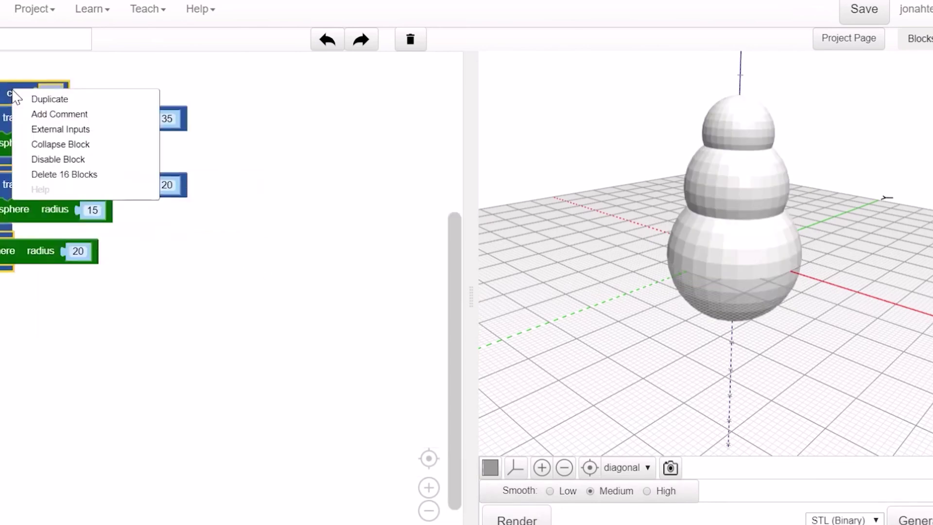
pyautogui.click(22, 110)
pyautogui.rightClick(28, 90)
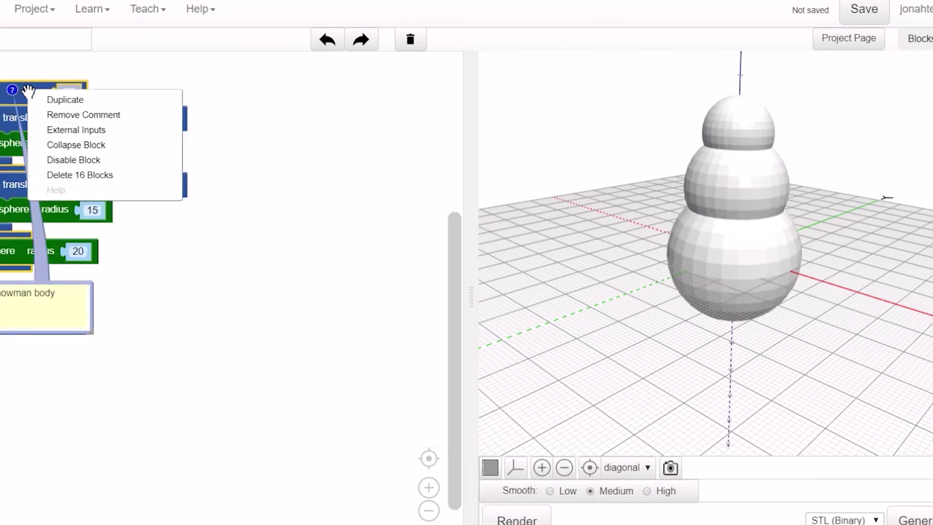
pyautogui.click(65, 144)
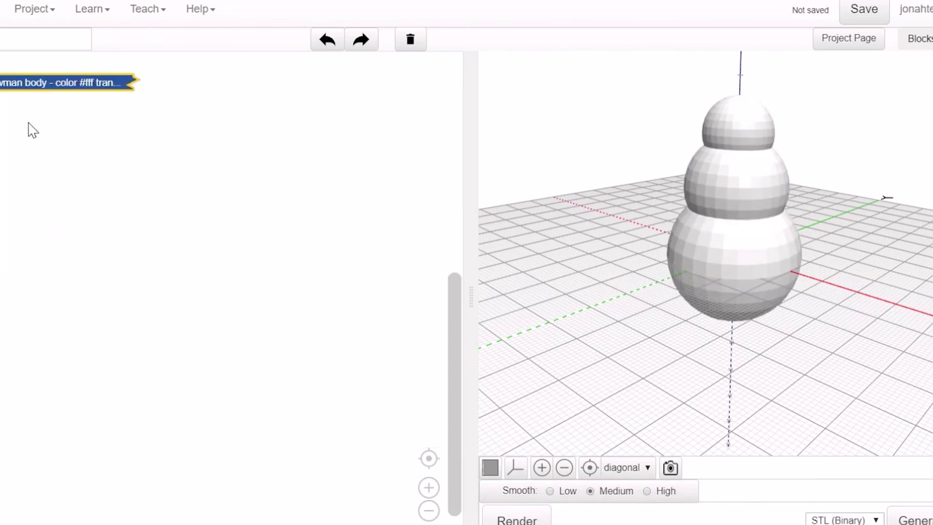
# Step: Add the black centered cylinder top hat at Z 44 and 50, hiding the body to inspect it
pyautogui.moveTo(27, 130); pyautogui.dragTo(5, 224)
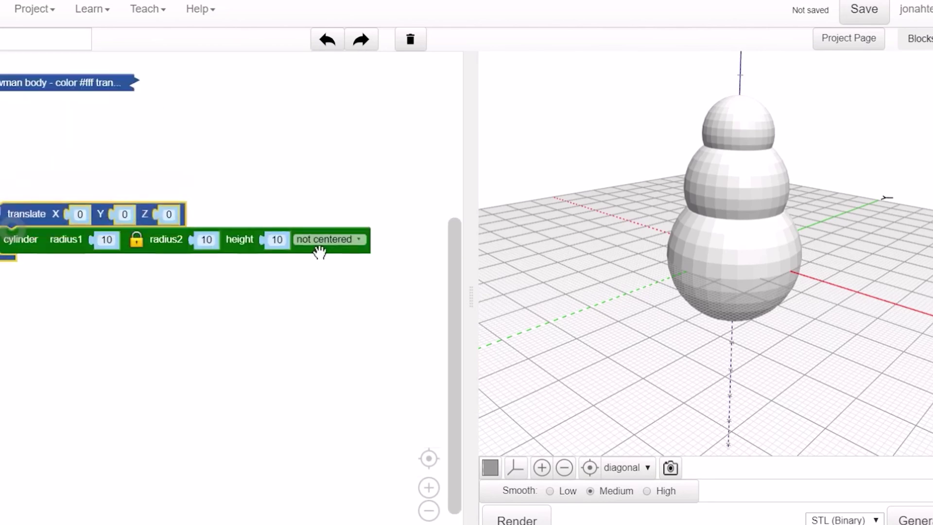
pyautogui.write('5')
pyautogui.press('Return')
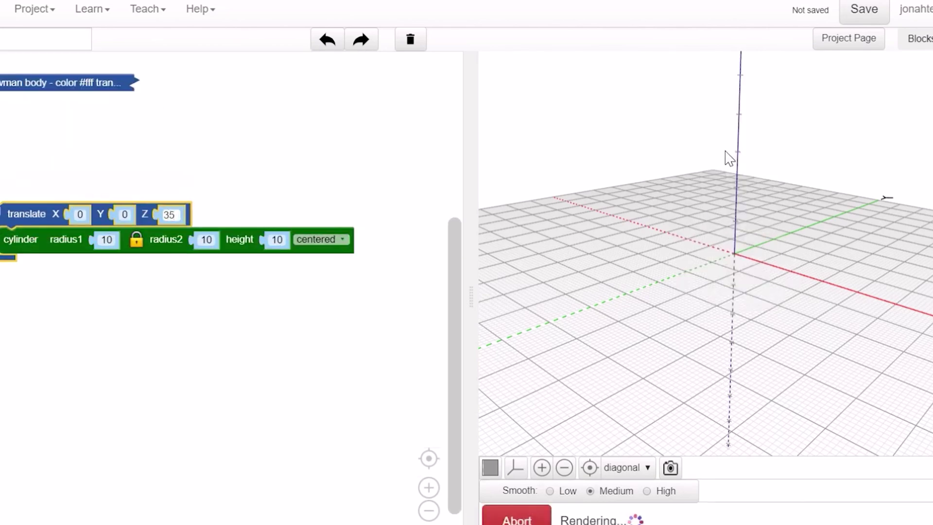
pyautogui.click(282, 234)
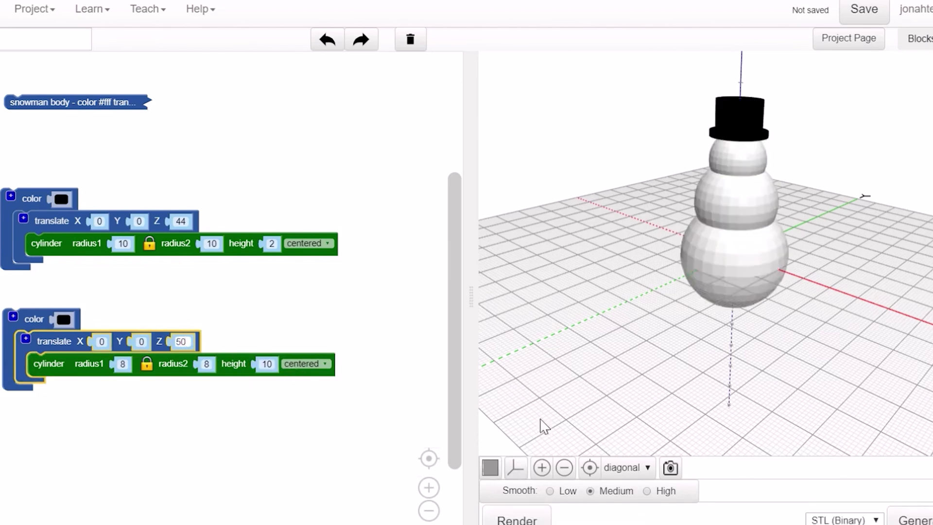
pyautogui.moveTo(542, 427); pyautogui.dragTo(182, 98)
pyautogui.click(170, 122)
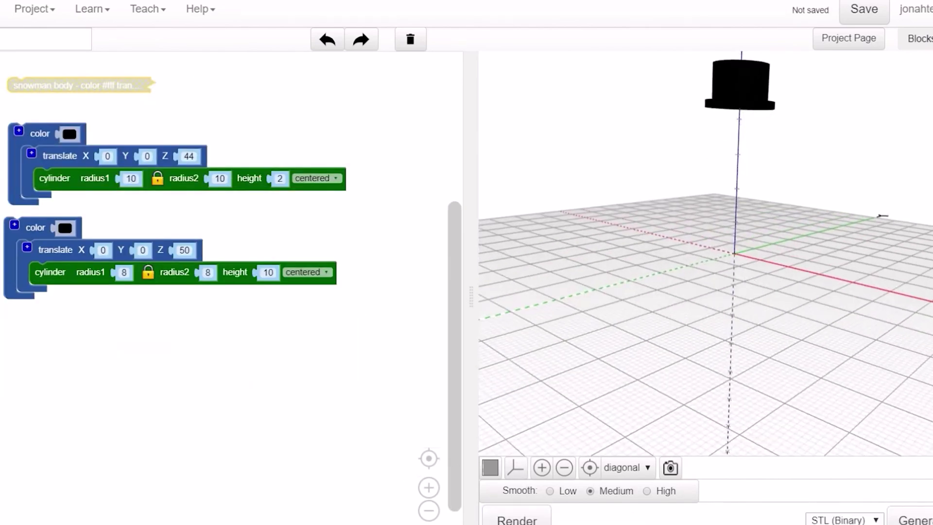
# Step: Add an orange cone nose with radius2 0, rotated 90° on X and translated
pyautogui.moveTo(44, 219); pyautogui.dragTo(86, 377)
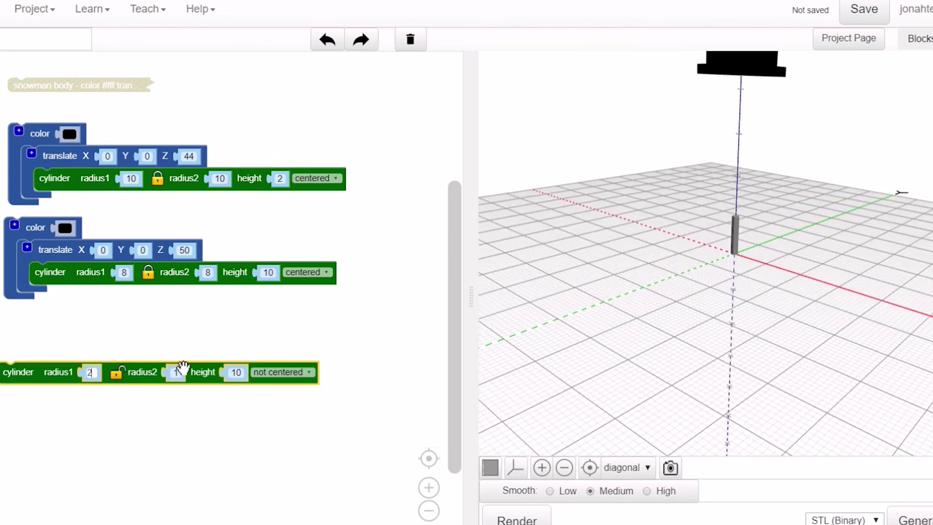
pyautogui.click(502, 520)
pyautogui.moveTo(15, 124); pyautogui.dragTo(19, 355)
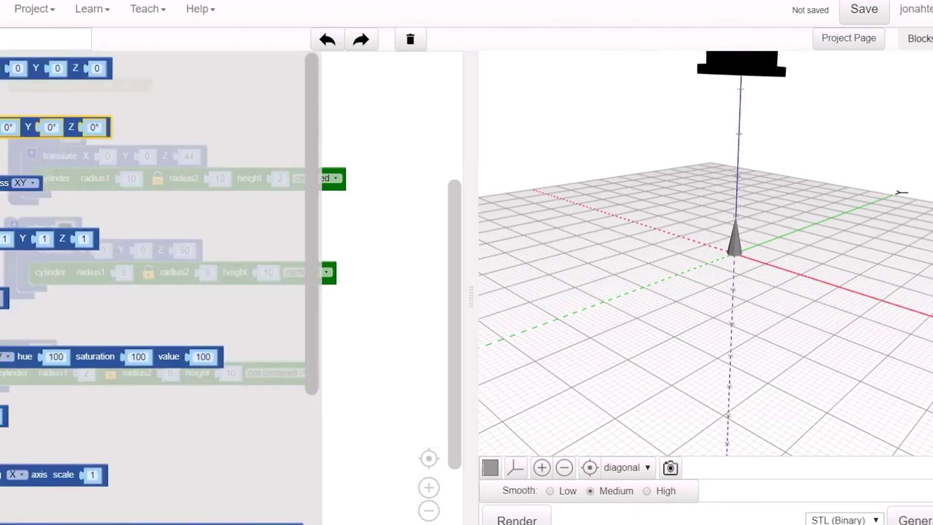
pyautogui.moveTo(15, 182); pyautogui.dragTo(15, 354)
pyautogui.moveTo(582, 371)
pyautogui.mouseDown()
pyautogui.moveTo(614, 299)
pyautogui.moveTo(738, 313)
pyautogui.mouseUp()
pyautogui.click(67, 355)
pyautogui.click(513, 518)
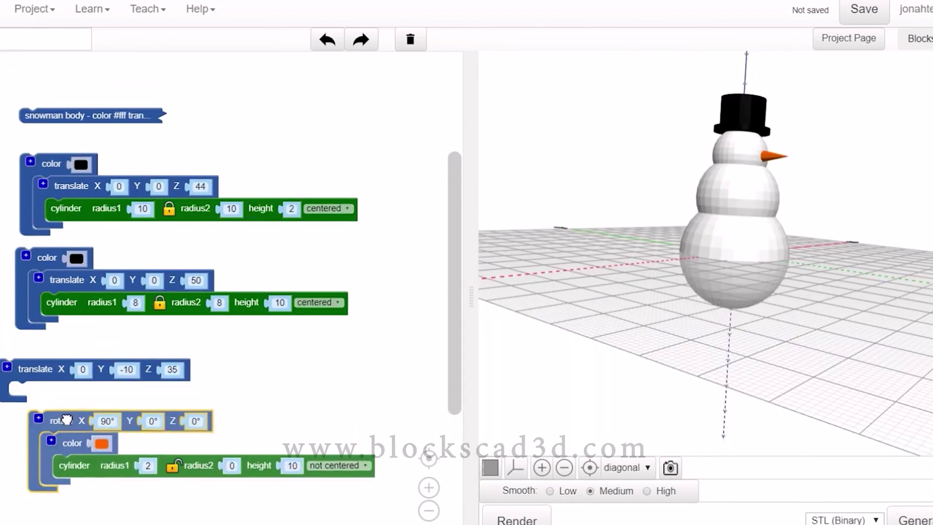
pyautogui.moveTo(46, 397); pyautogui.dragTo(66, 423)
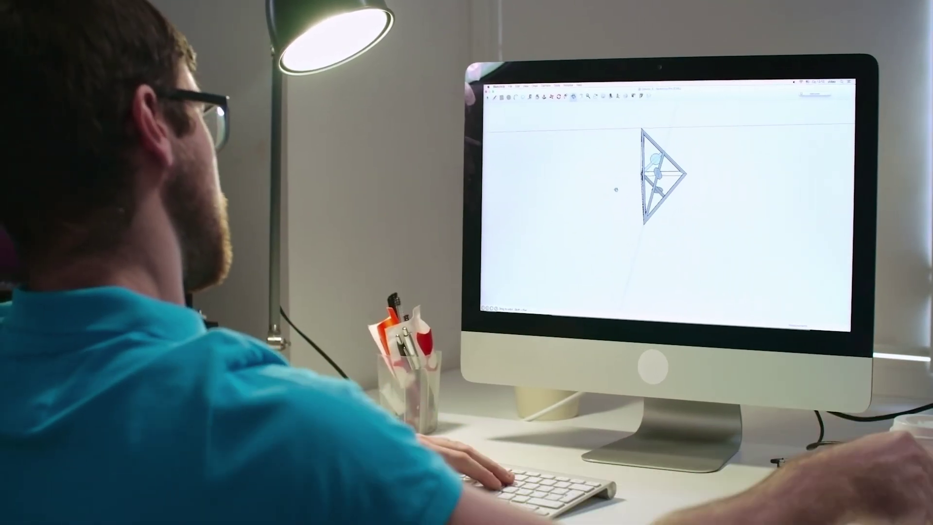
pyautogui.moveTo(615, 190)
pyautogui.mouseDown(button='middle')
pyautogui.moveTo(740, 219)
pyautogui.moveTo(787, 218)
pyautogui.mouseUp(button='middle')
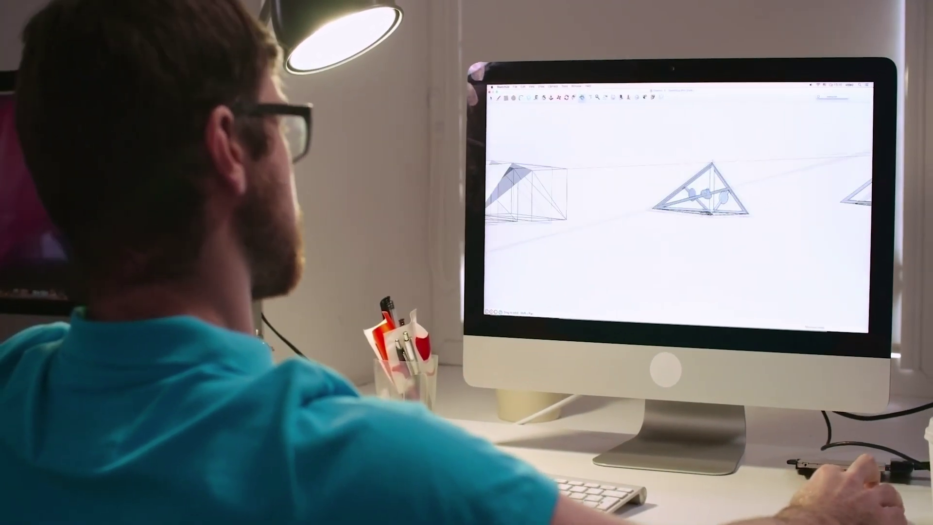
pyautogui.scroll(5, 699, 189)
pyautogui.moveTo(699, 190); pyautogui.dragTo(732, 179, button='middle')
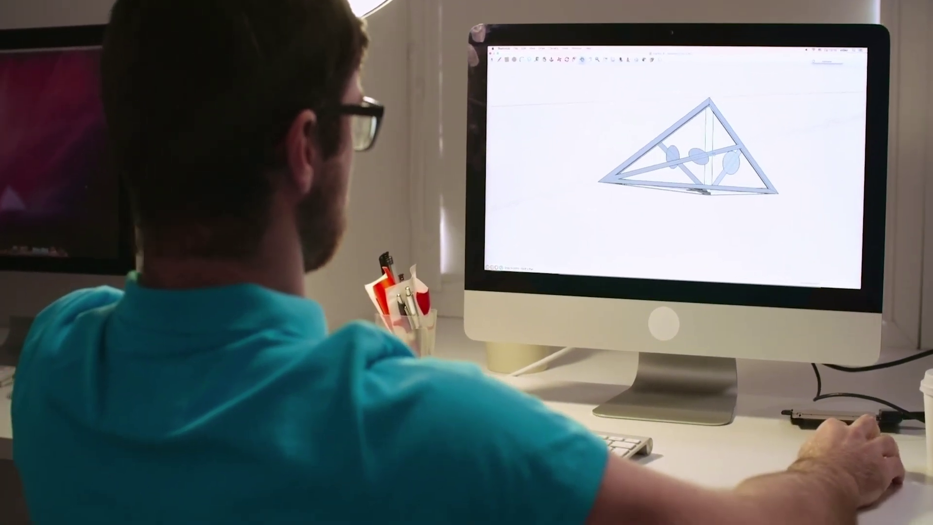